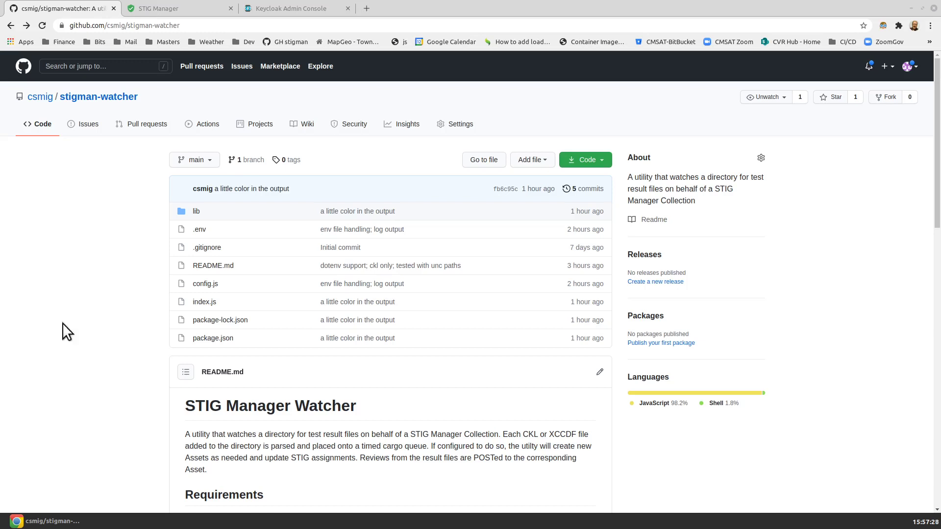
# Download the stigman-watcher repository as a ZIP archive and save the file
pyautogui.click(584, 162)
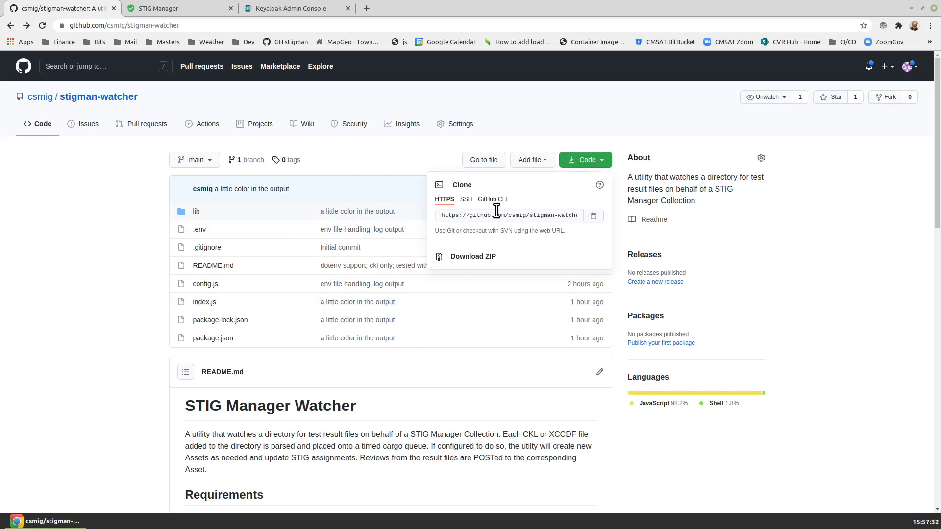
pyautogui.click(481, 256)
pyautogui.click(720, 440)
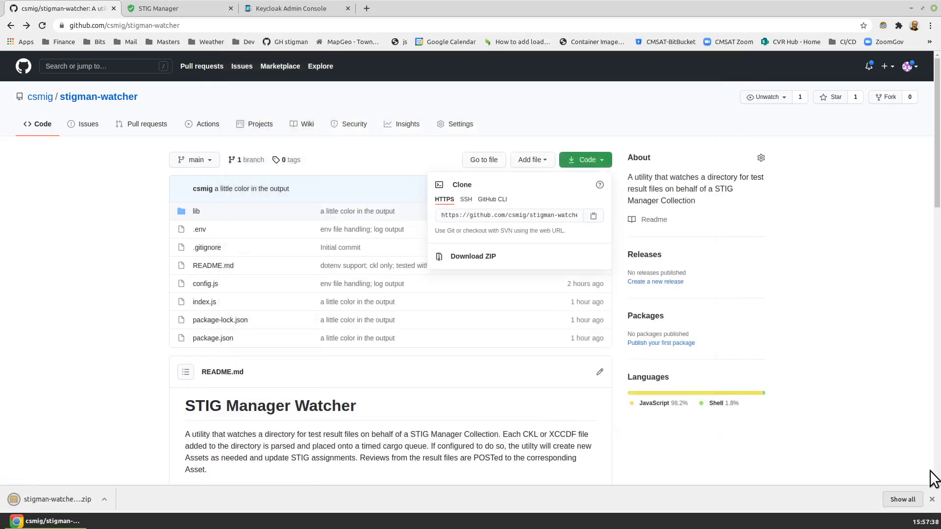
pyautogui.click(932, 499)
# Close the Code menu and read through the STIG Manager Watcher README
pyautogui.click(105, 329)
pyautogui.scroll(-5, 105, 328)
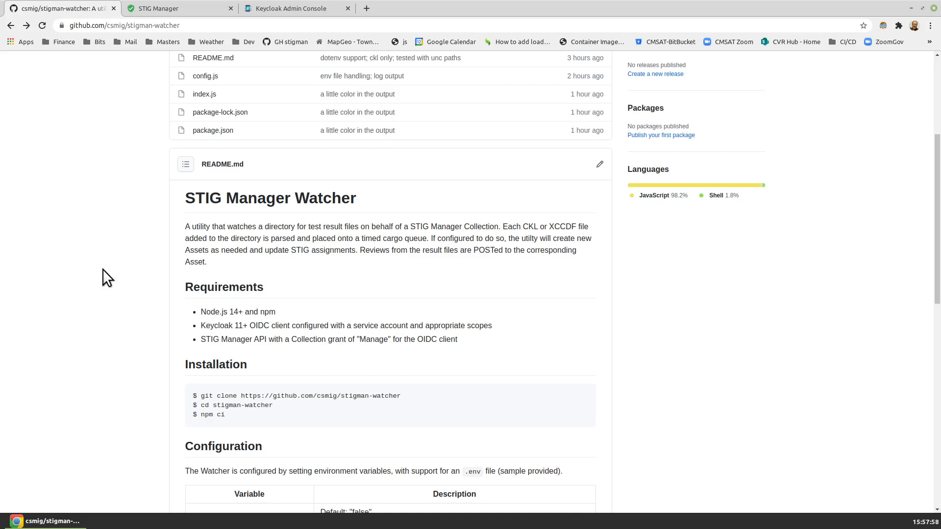
pyautogui.scroll(5, 102, 269)
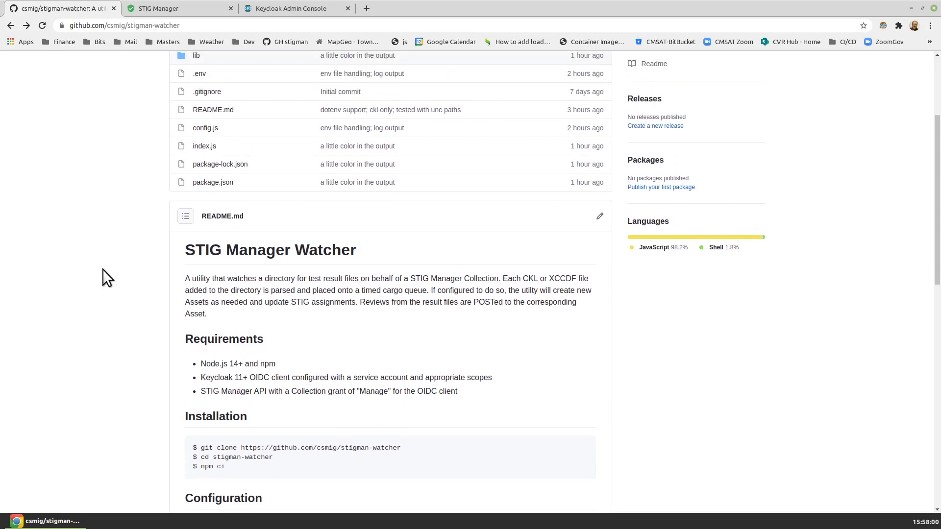
pyautogui.scroll(2, 102, 269)
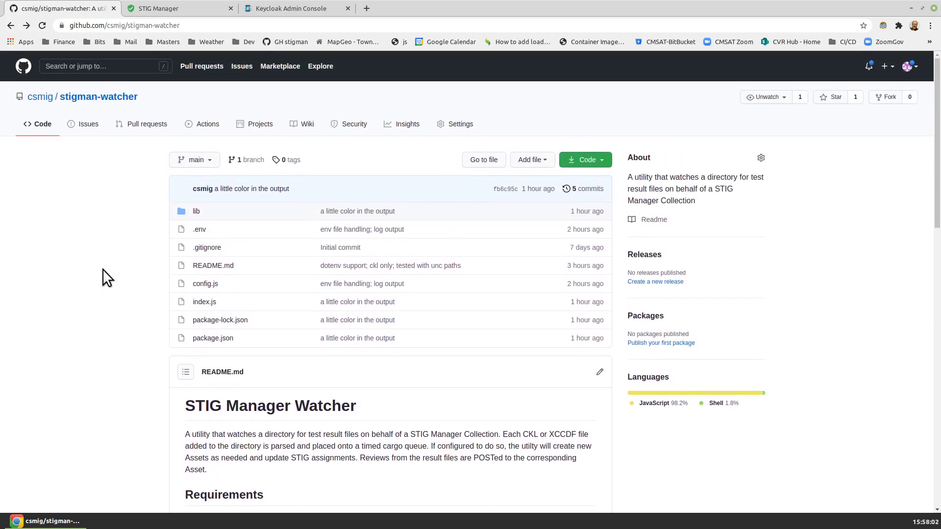
# Open the stigman-watcher client's settings in the Keycloak admin console
pyautogui.click(295, 8)
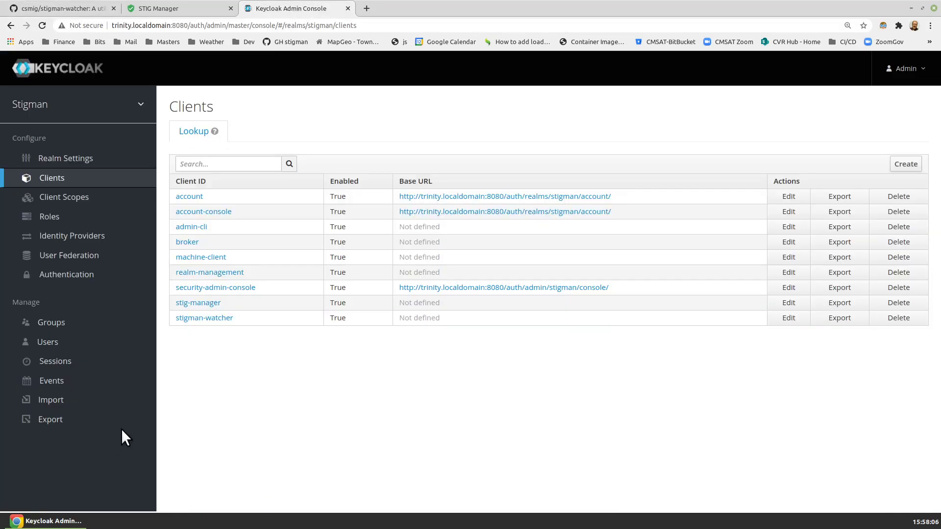
pyautogui.click(208, 319)
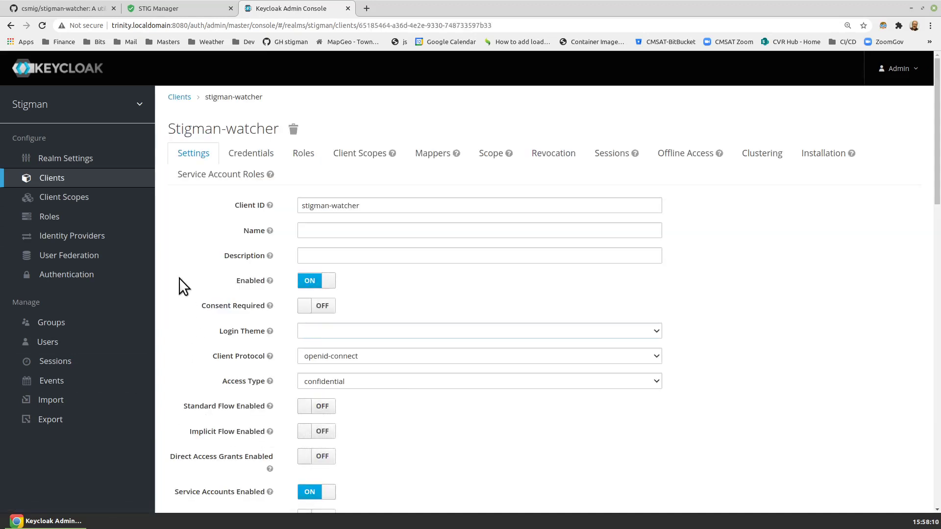
pyautogui.scroll(-5, 189, 274)
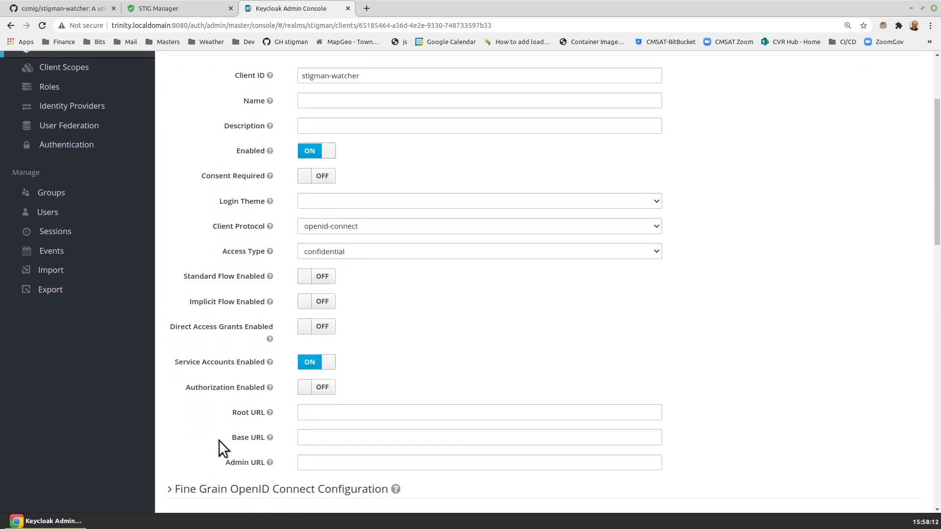
pyautogui.scroll(5, 360, 360)
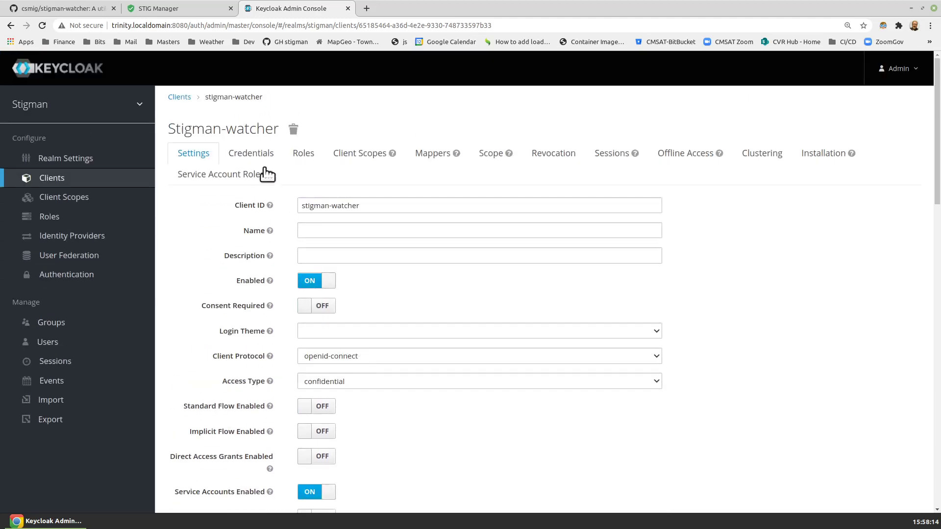
# Select the stigman-watcher client secret, then check its assigned client scopes
pyautogui.click(252, 154)
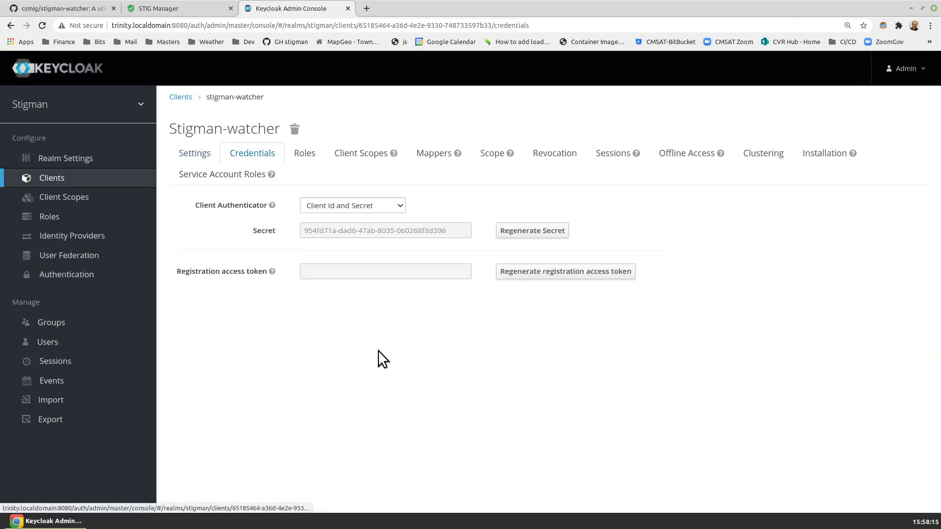
pyautogui.tripleClick(346, 231)
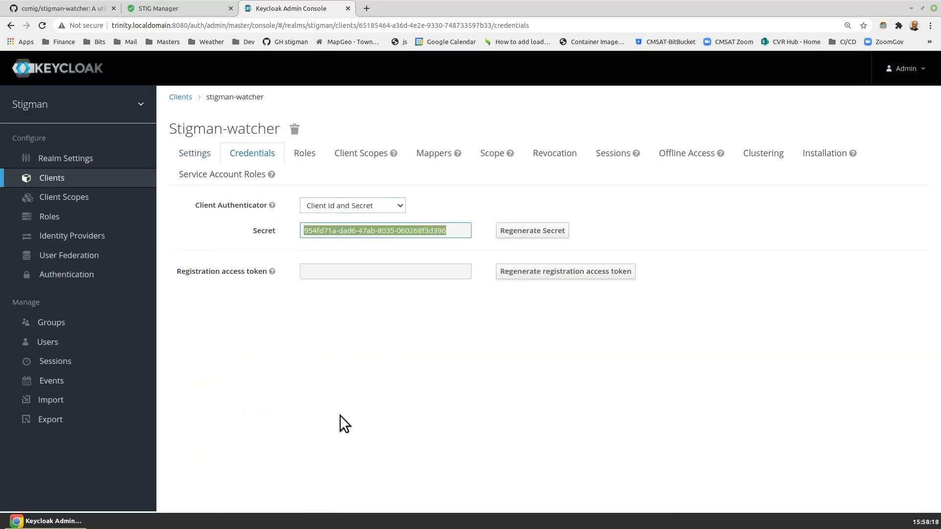
pyautogui.click(354, 153)
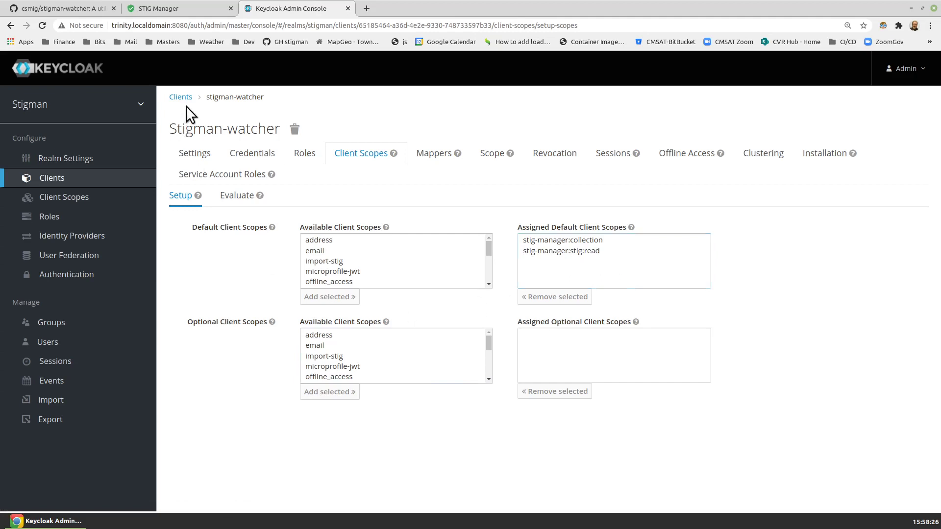
pyautogui.click(170, 11)
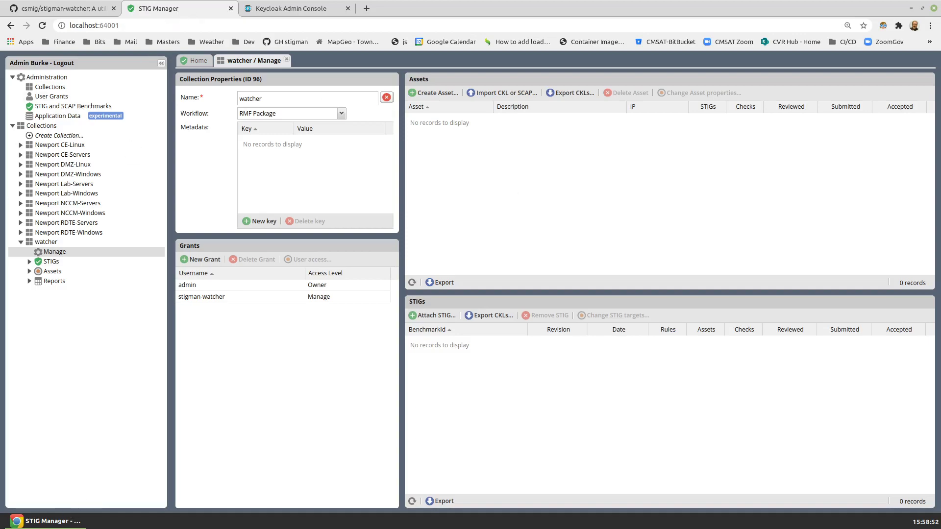
# Extract stigman-watcher-main.zip into the demo folder and open the stigman-watcher-main folder
pyautogui.hotkey('ctrl', 'alt', 'Right')
pyautogui.rightClick(643, 303)
pyautogui.click(690, 452)
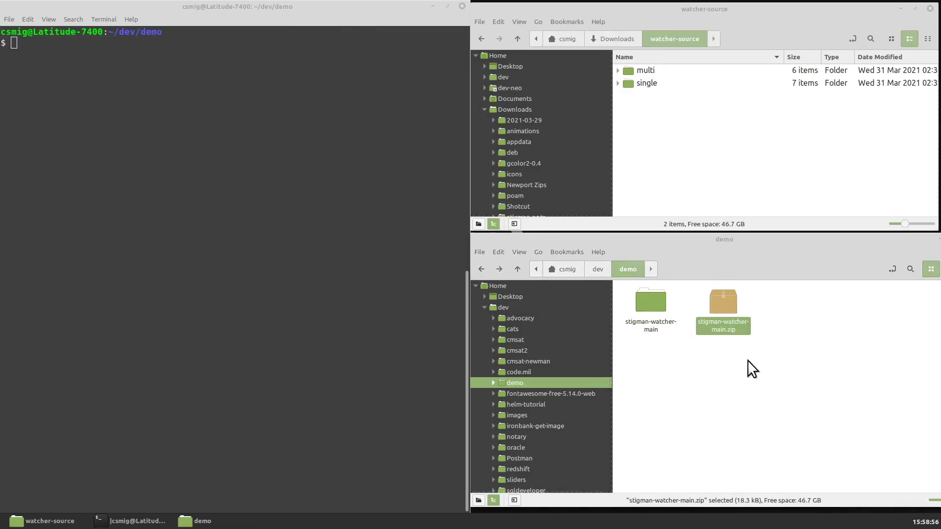
pyautogui.doubleClick(646, 300)
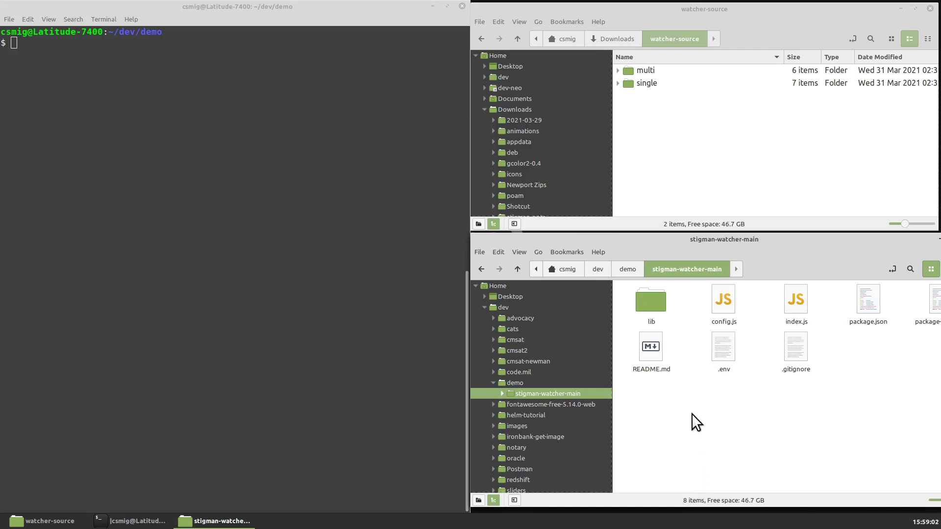
# Open .env in Xed and change WATCHER_COLLECTION from 13 to 96
pyautogui.doubleClick(722, 345)
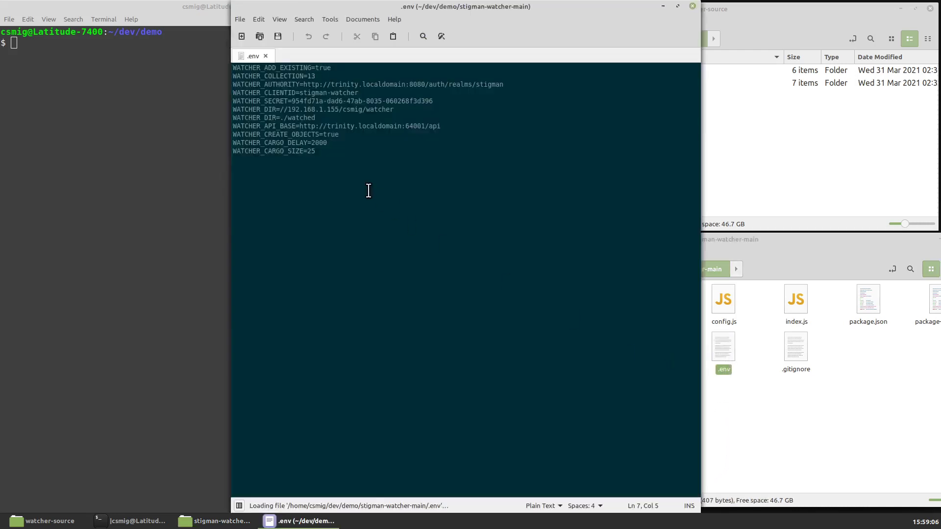
pyautogui.scroll(3, 368, 190)
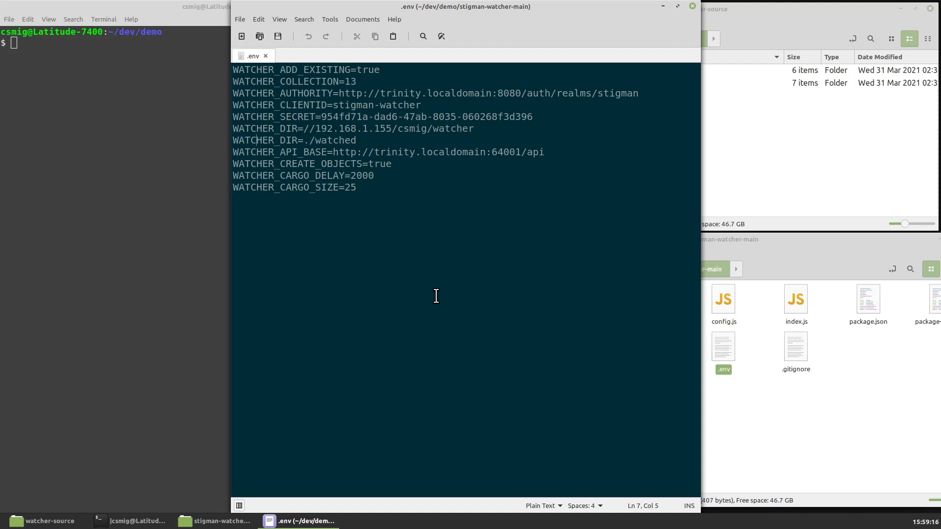
pyautogui.click(361, 83)
pyautogui.press('BackSpace')
pyautogui.press('BackSpace')
pyautogui.write('96')
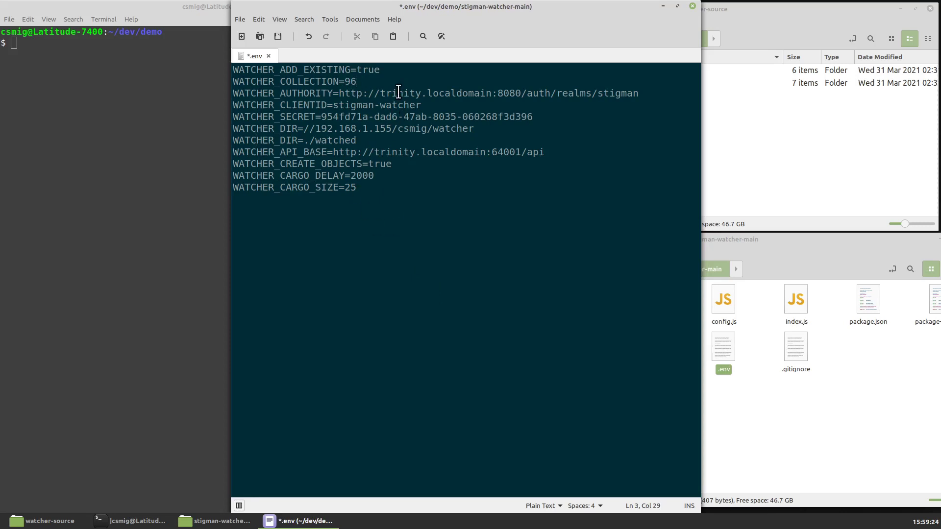
# Review the authority host and port and the client secret value in .env
pyautogui.moveTo(380, 93); pyautogui.dragTo(520, 93)
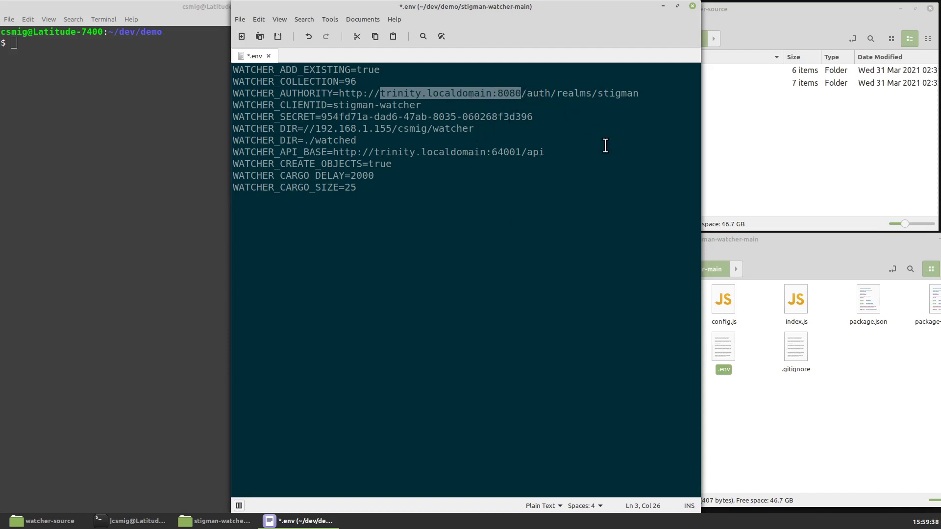
pyautogui.doubleClick(357, 119)
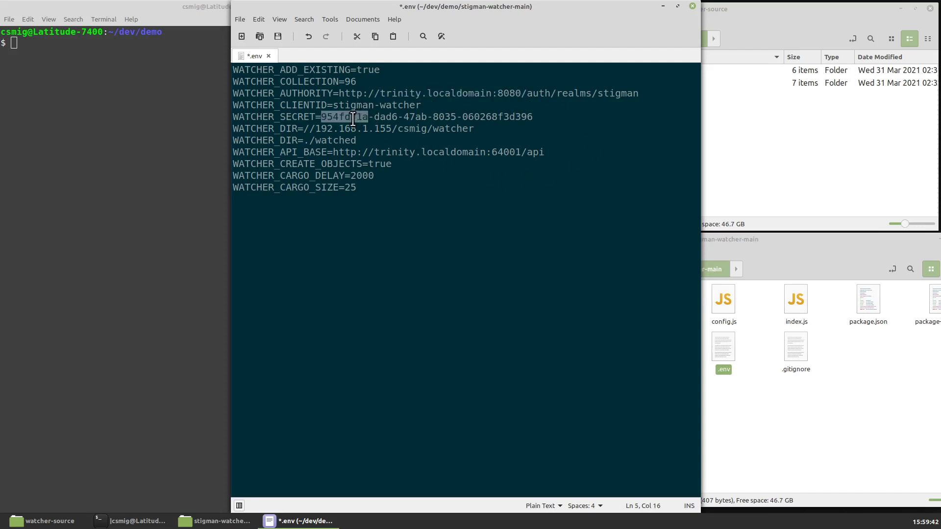
pyautogui.keyDown('shift'); pyautogui.click(494, 120); pyautogui.keyUp('shift')
pyautogui.press('Right')
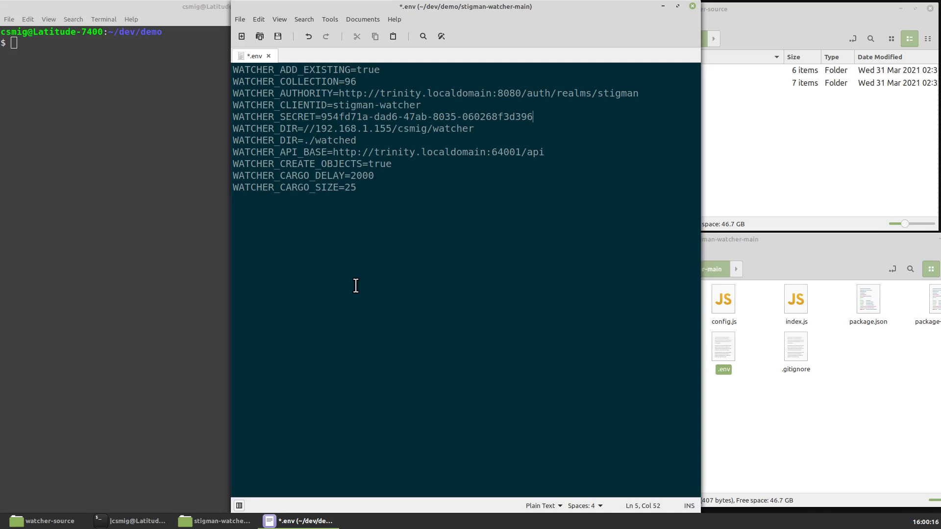
# Delete the WATCHER_DIR=//192.168.1.155 line, check the API base host, and save .env
pyautogui.doubleClick(326, 131)
pyautogui.tripleClick(326, 131)
pyautogui.press('BackSpace')
pyautogui.press('BackSpace')
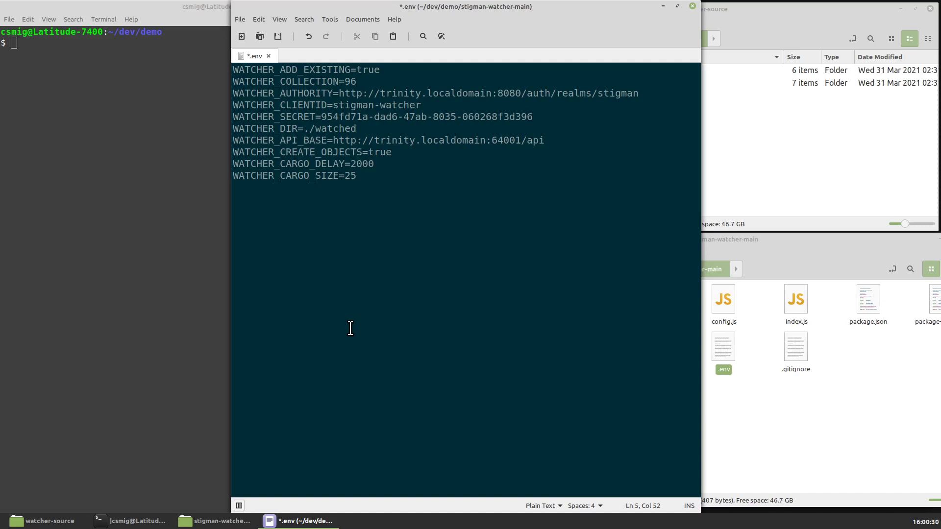
pyautogui.moveTo(375, 142); pyautogui.dragTo(502, 142)
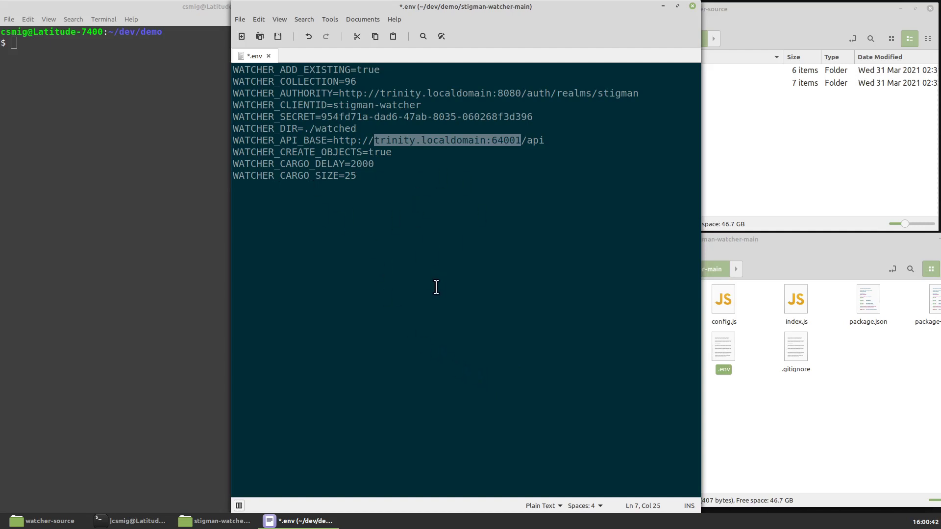
pyautogui.hotkey('ctrl', 's')
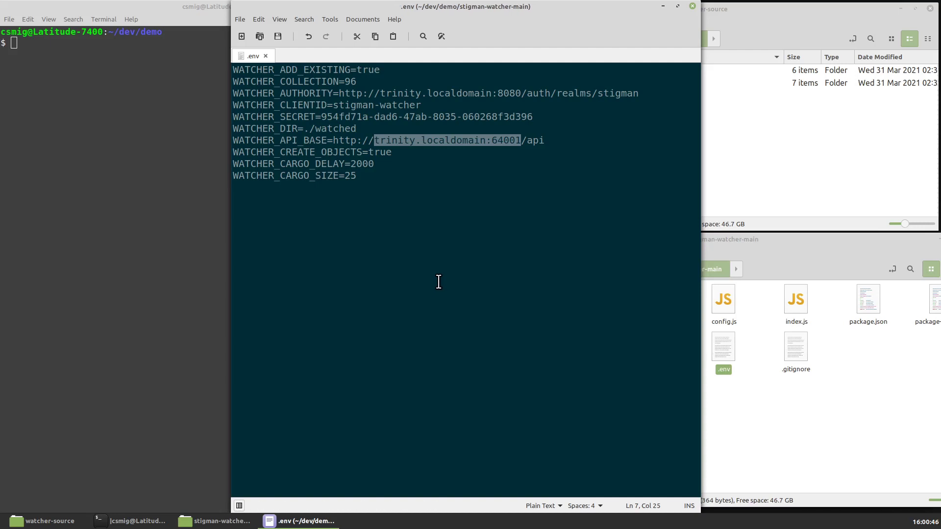
# Change the terminal's directory to stigman-watcher-main
pyautogui.click(663, 6)
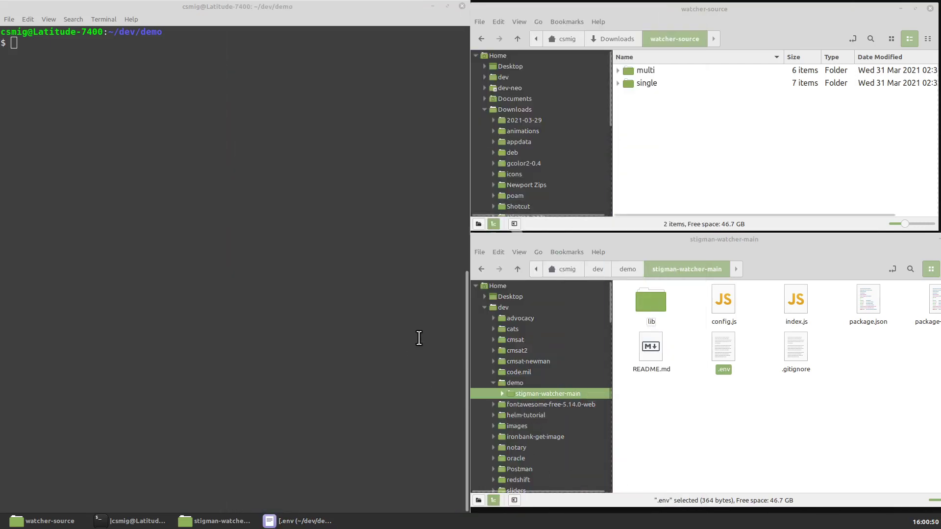
pyautogui.click(204, 124)
pyautogui.write('cd stig-')
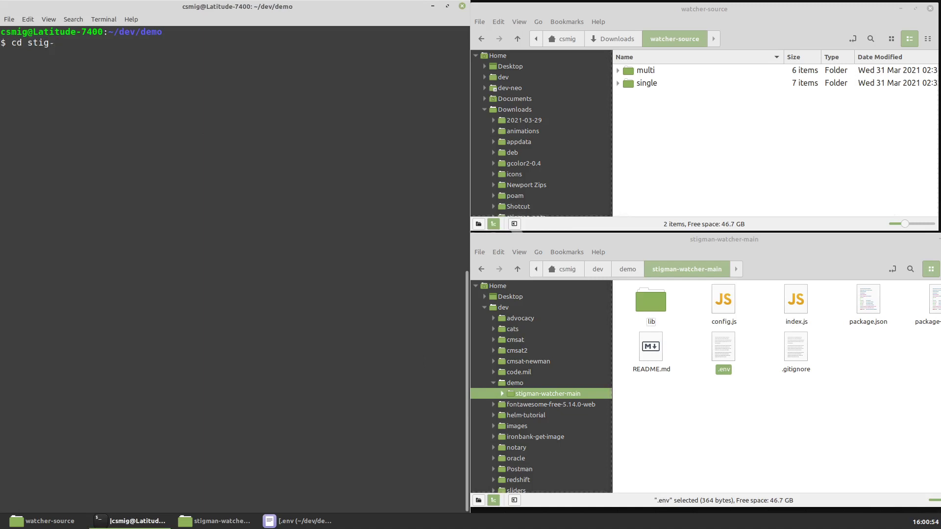
pyautogui.press('BackSpace')
pyautogui.write('m')
pyautogui.press('Tab')
pyautogui.press('Return')
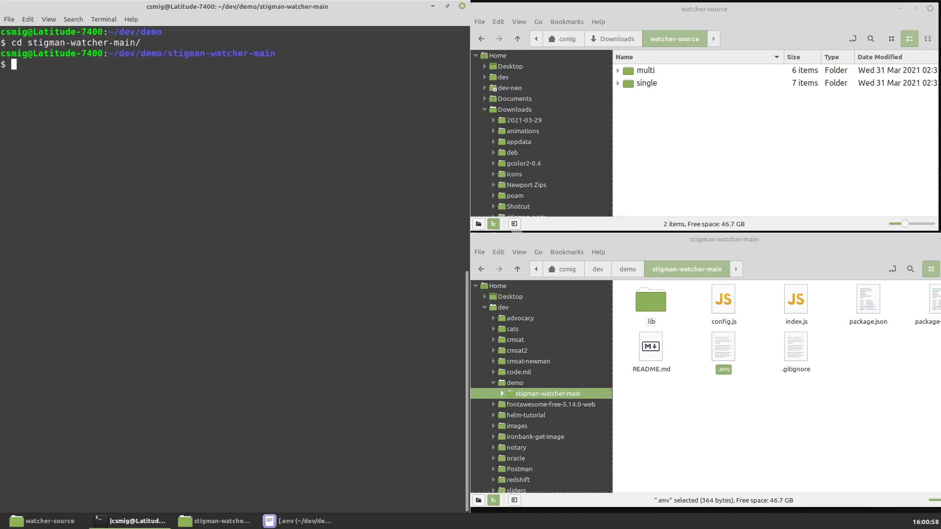
# List the project files with ls -al, then run npm ci to install dependencies
pyautogui.write('ls al')
pyautogui.press('Return')
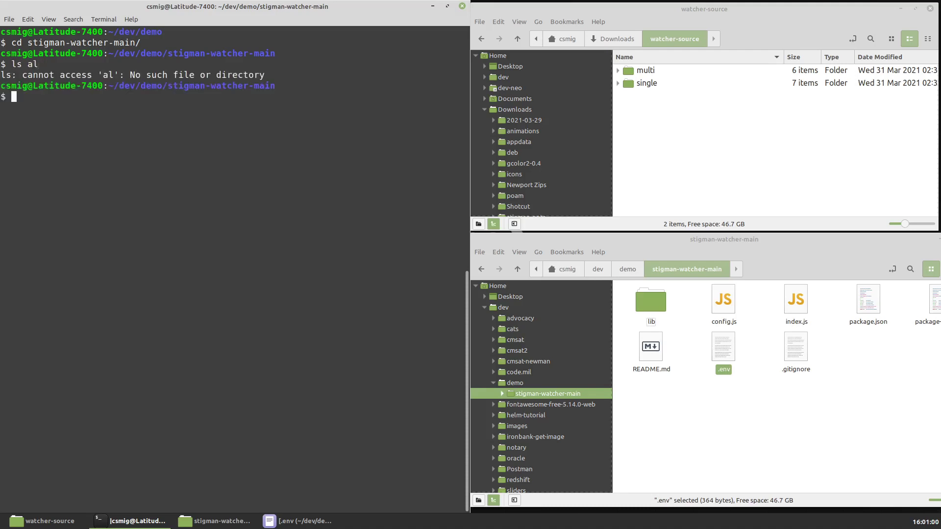
pyautogui.write('ls -al')
pyautogui.press('Return')
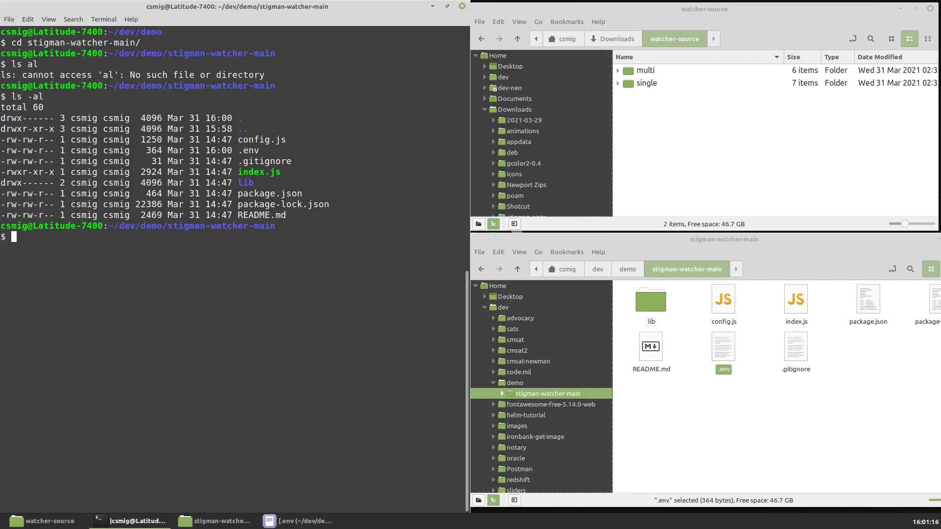
pyautogui.write('npm ci')
pyautogui.press('Return')
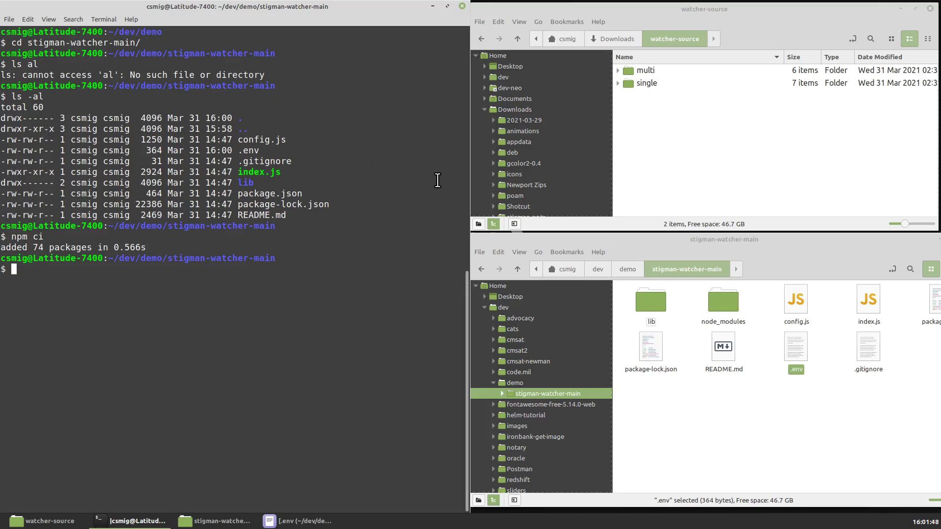
# Create a folder named watched inside stigman-watcher-main and open it
pyautogui.rightClick(671, 427)
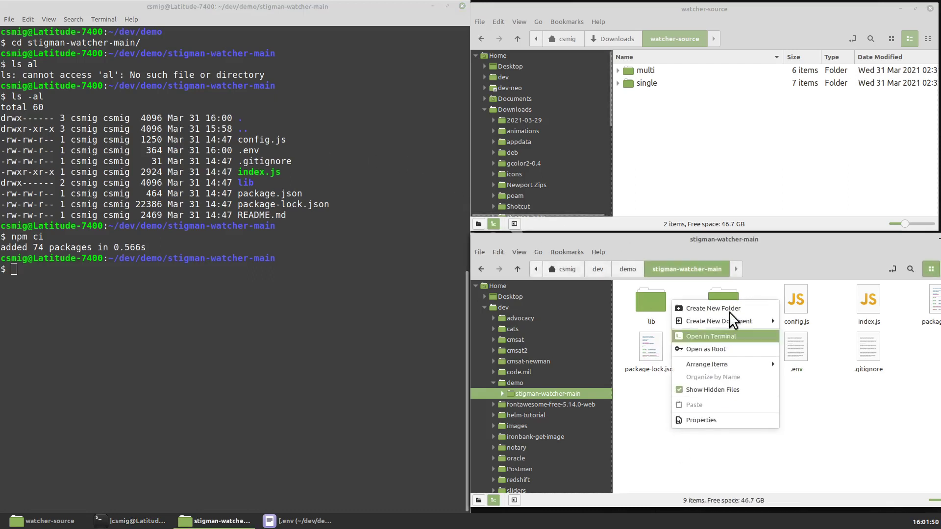
pyautogui.click(716, 307)
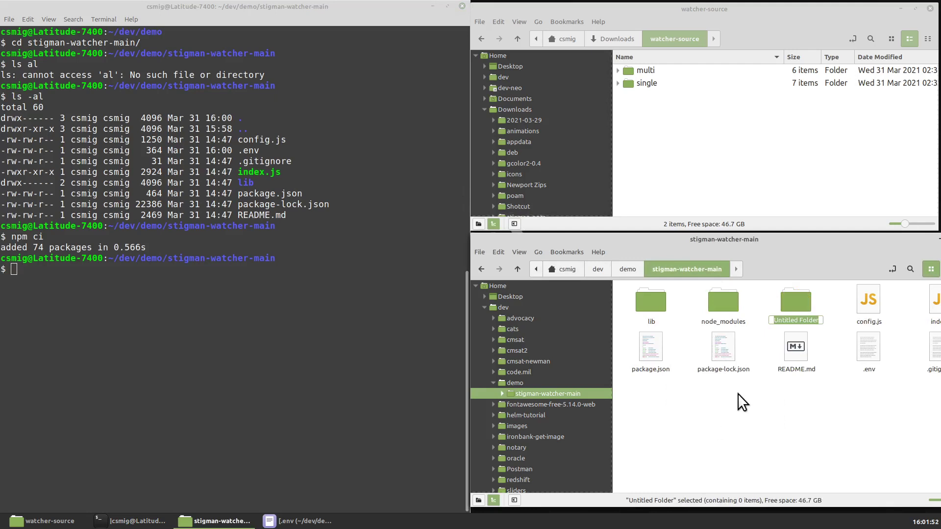
pyautogui.write('watched')
pyautogui.press('Return')
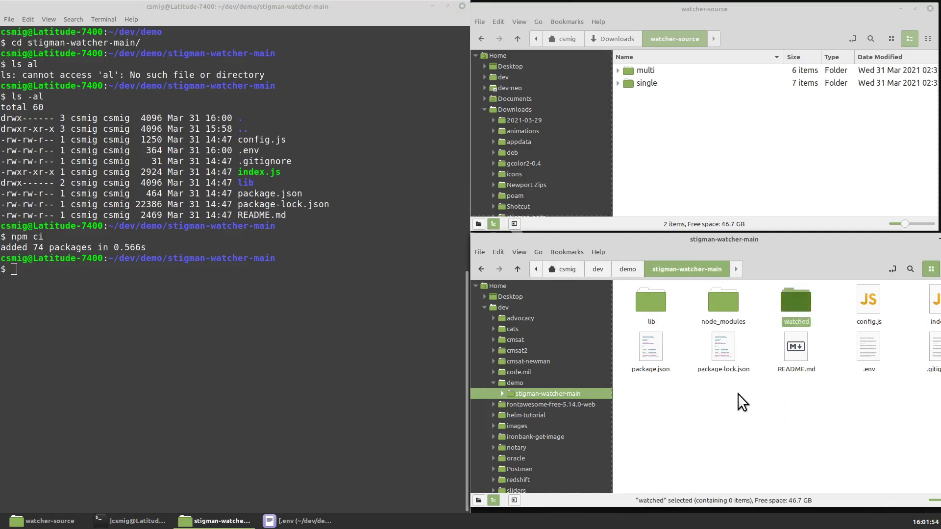
pyautogui.doubleClick(804, 301)
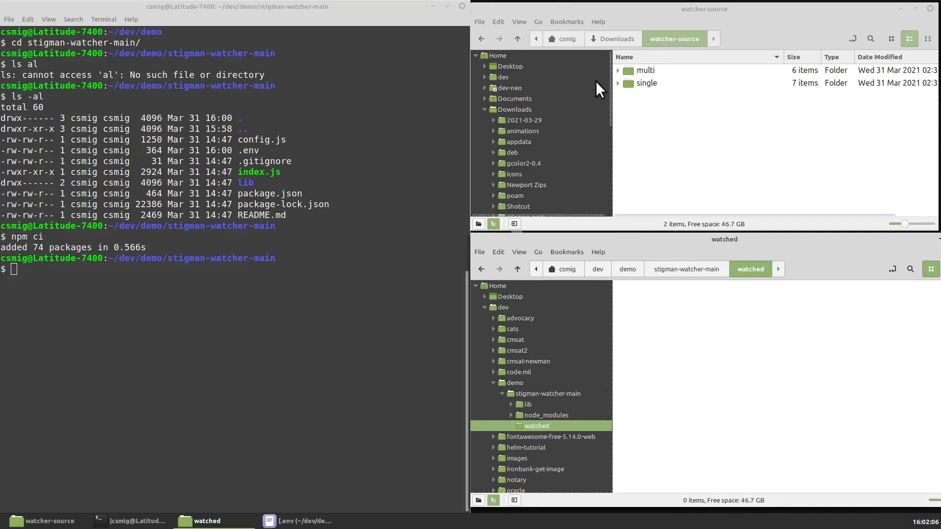
# Browse the checklist files nested under the multi and single source folders
pyautogui.click(617, 70)
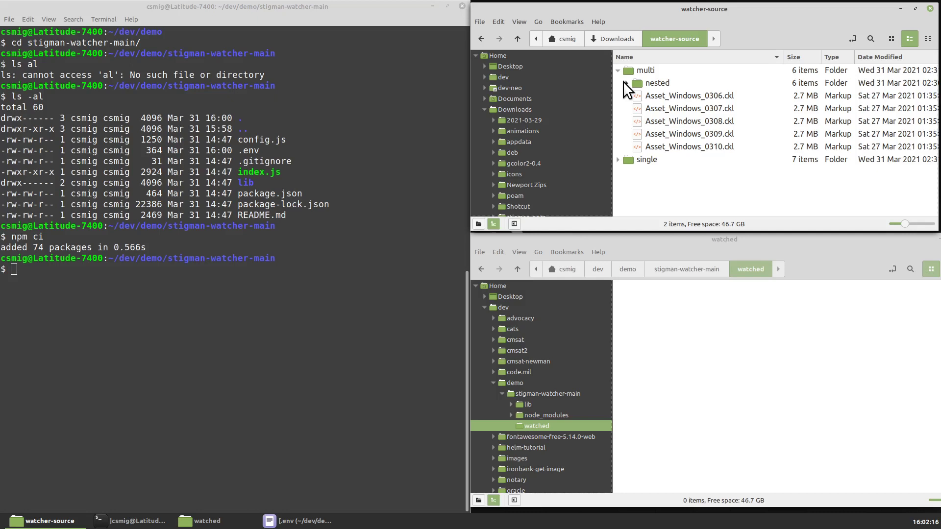
pyautogui.click(624, 82)
pyautogui.click(635, 96)
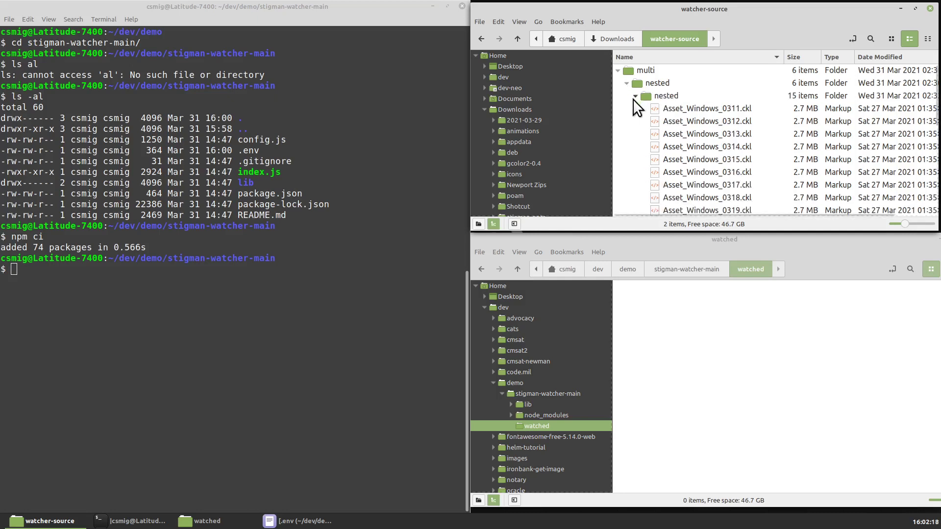
pyautogui.click(635, 96)
pyautogui.click(627, 83)
pyautogui.click(618, 70)
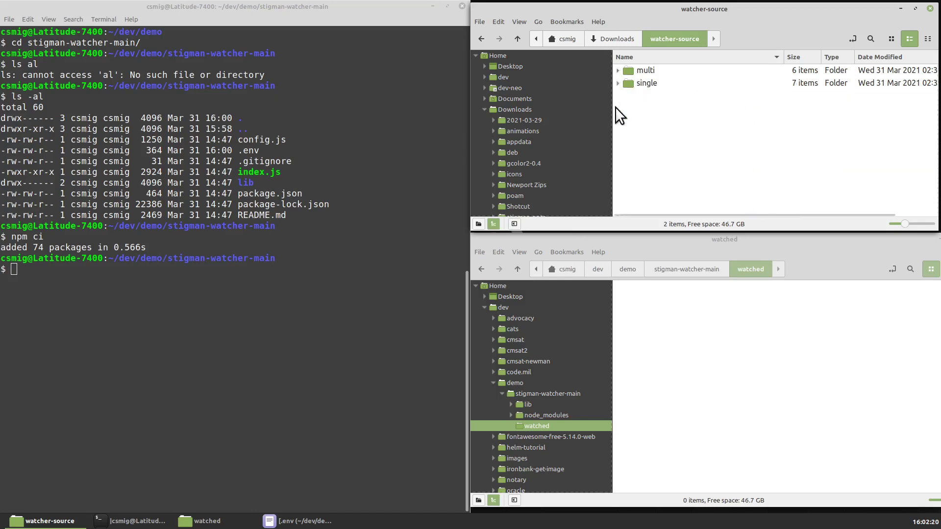
pyautogui.click(617, 83)
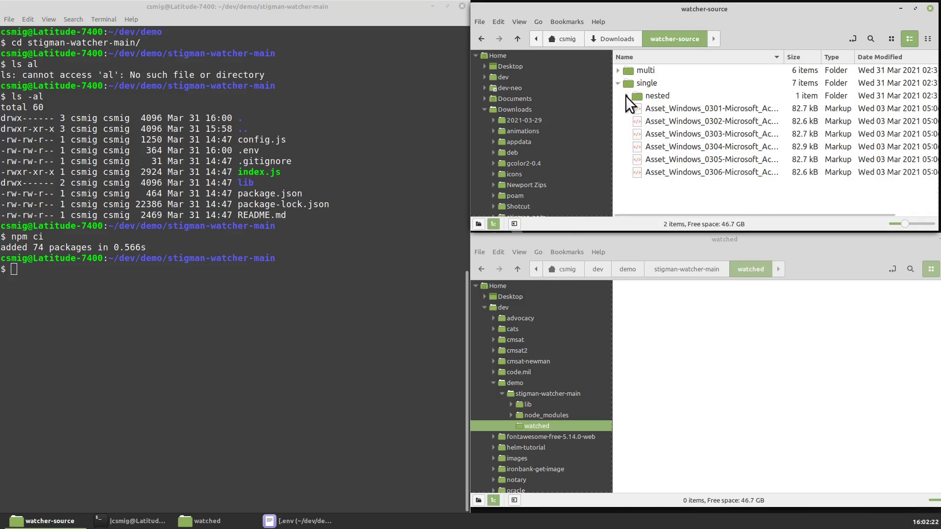
pyautogui.click(627, 96)
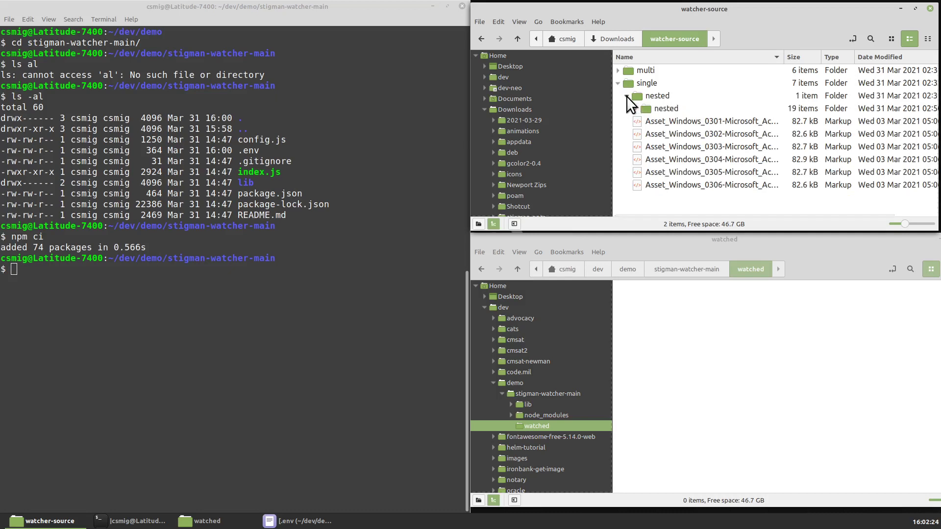
pyautogui.click(635, 108)
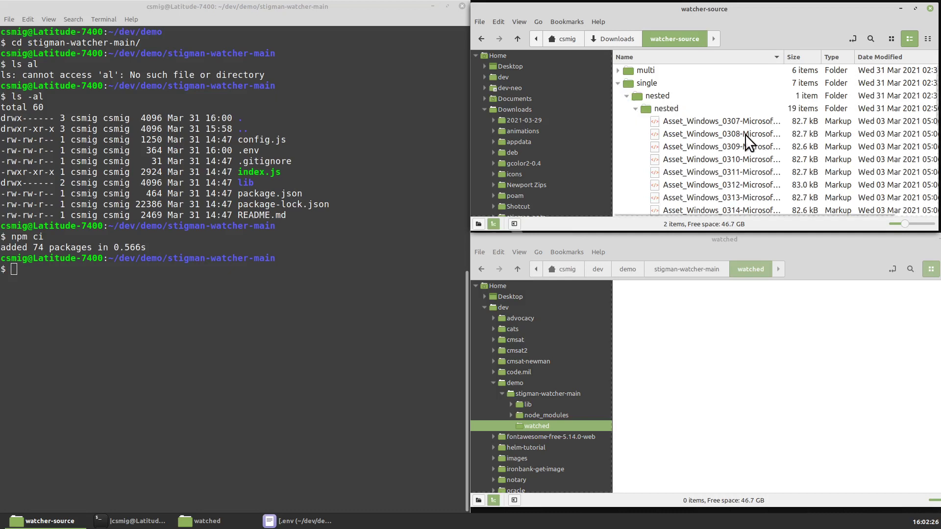
pyautogui.click(634, 107)
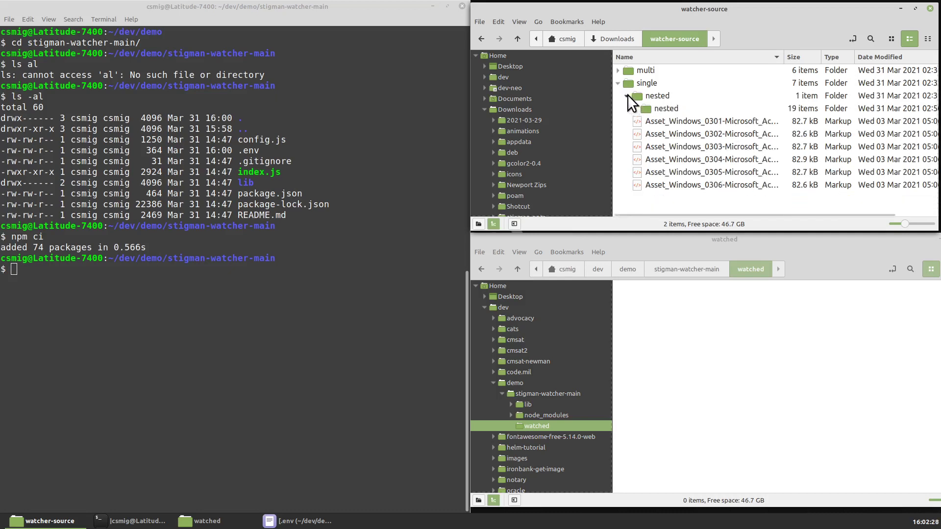
pyautogui.click(627, 95)
pyautogui.click(618, 83)
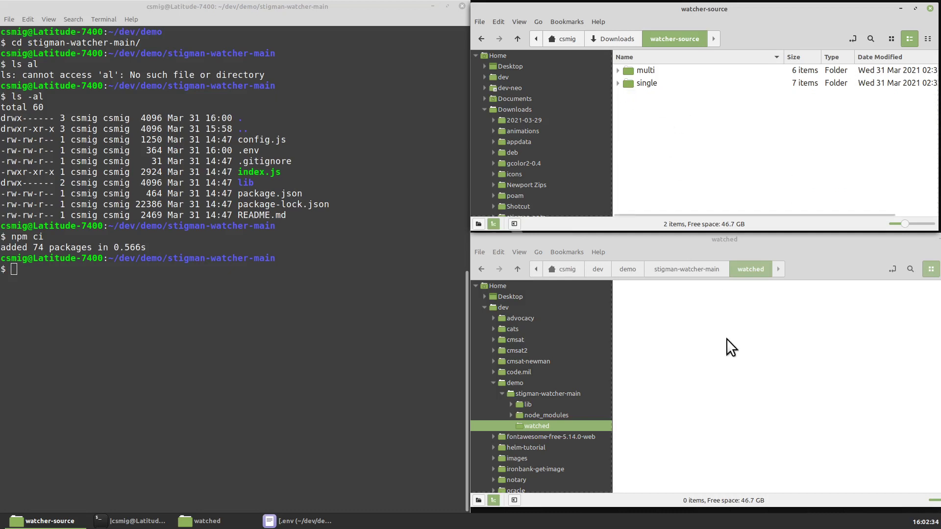
# Run node index.js -e .env to start the watcher for Collection 96
pyautogui.click(219, 333)
pyautogui.write('node ')
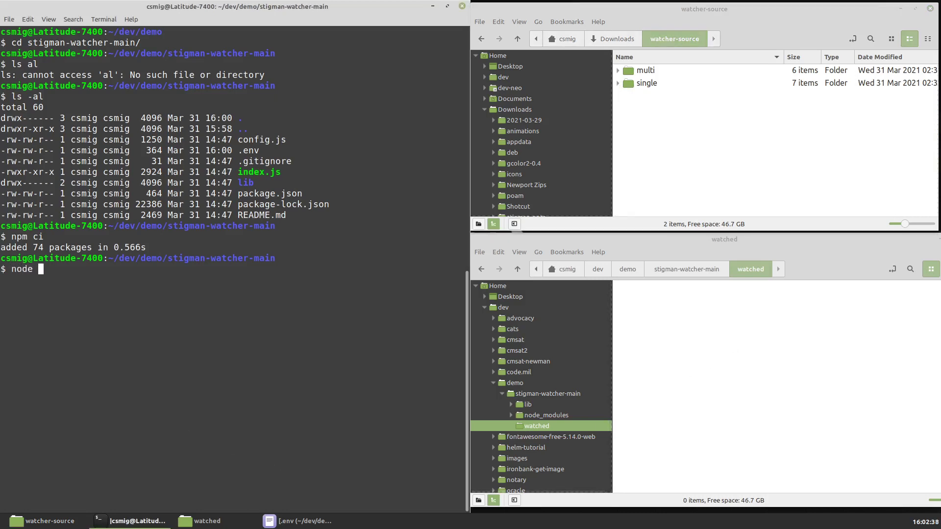
pyautogui.write('index.js -e .env')
pyautogui.press('Return')
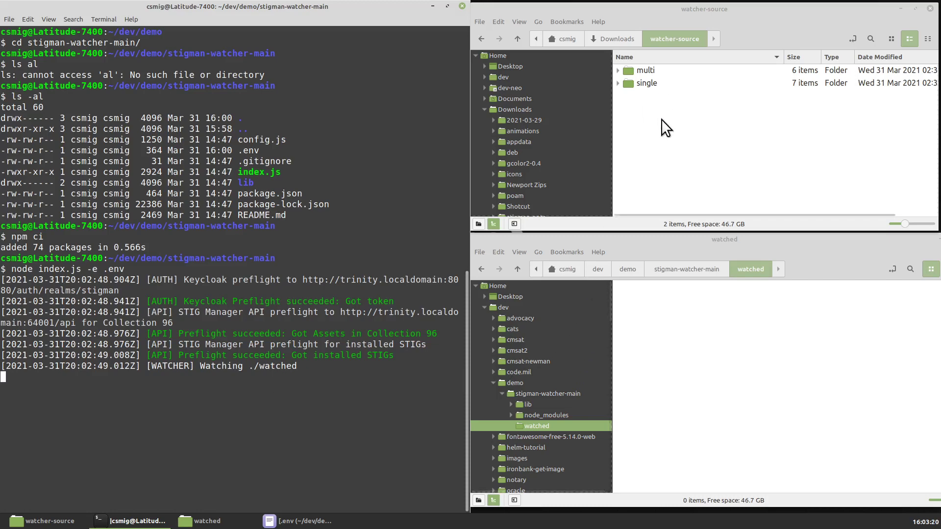
# Copy Asset_Windows_0301-Microsoft_Access_2016-latest.ckl from the single folder
pyautogui.click(618, 84)
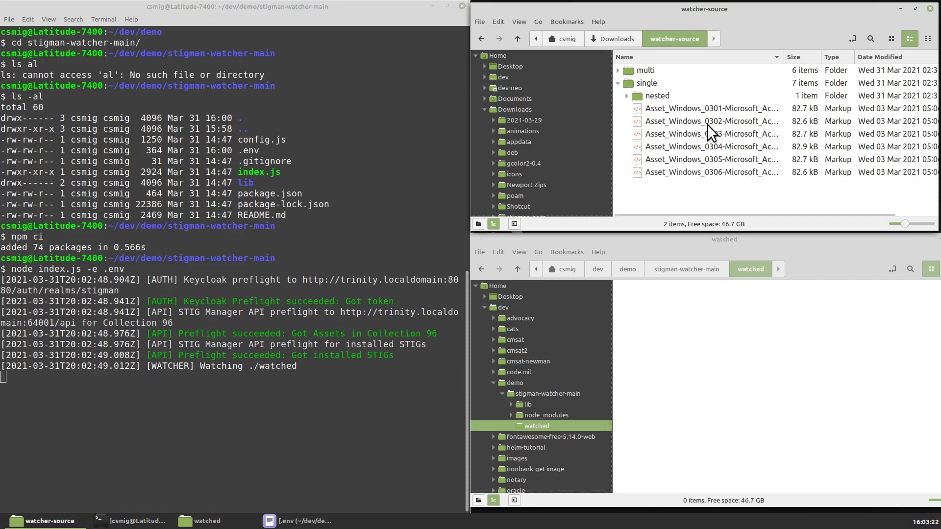
pyautogui.click(676, 109)
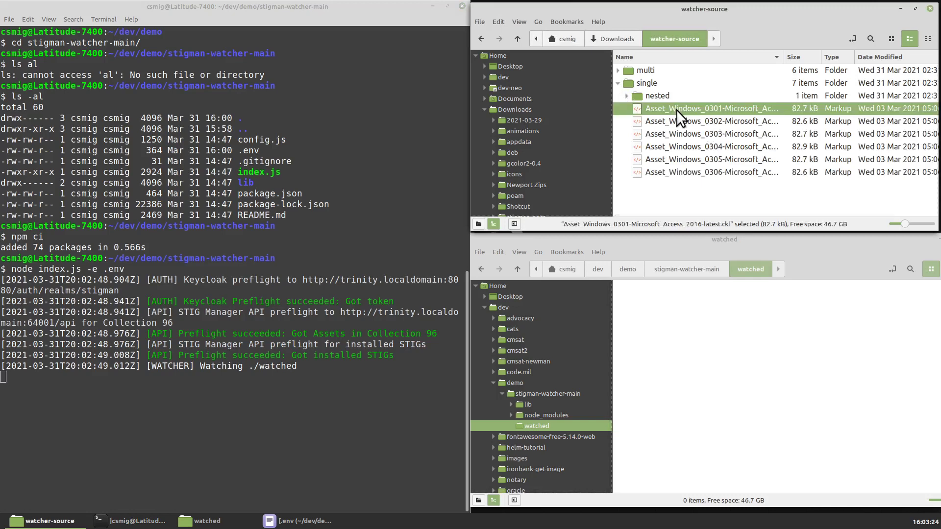
pyautogui.hotkey('ctrl', 'c')
# Paste the checklist into watched and confirm the log reports 16 reviews posted
pyautogui.click(719, 366)
pyautogui.hotkey('ctrl', 'v')
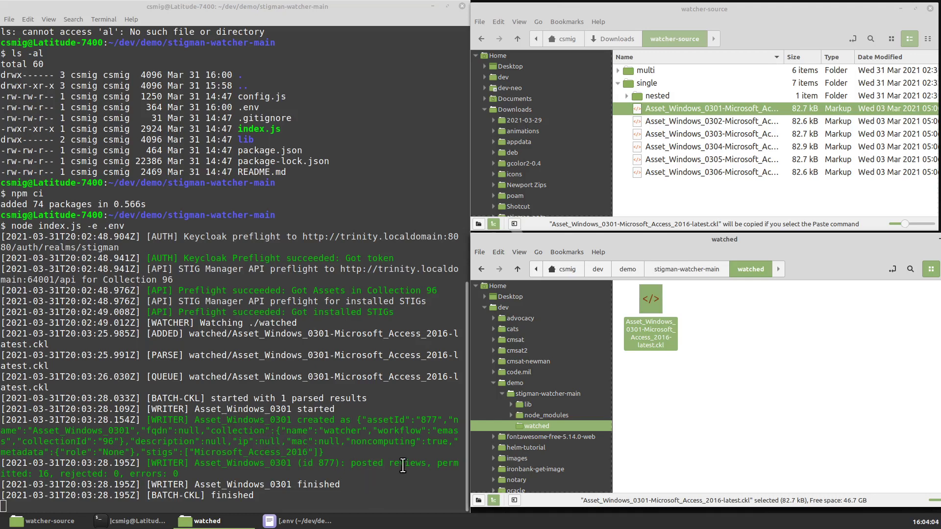
pyautogui.doubleClick(47, 474)
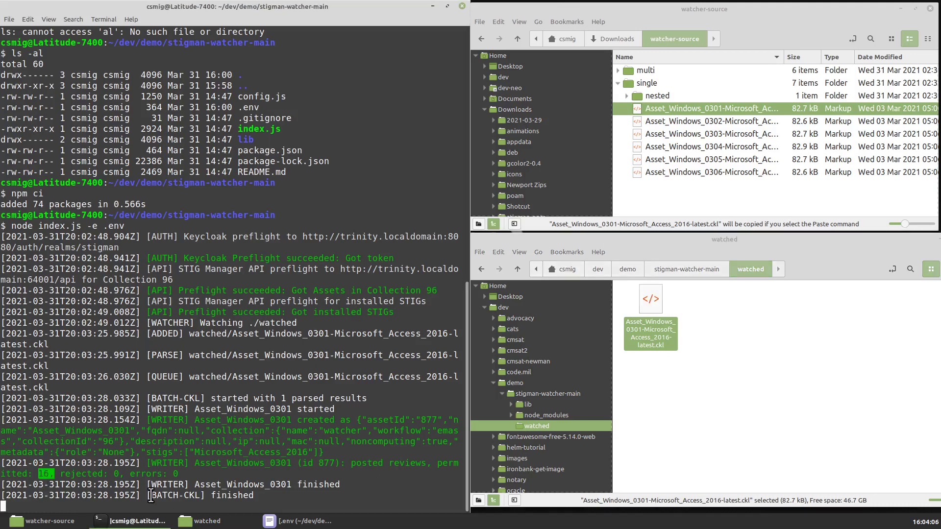
pyautogui.click(395, 491)
# Refresh the Assets and STIGs grids of the watcher collection in STIG Manager
pyautogui.hotkey('ctrl', 'alt', 'Right')
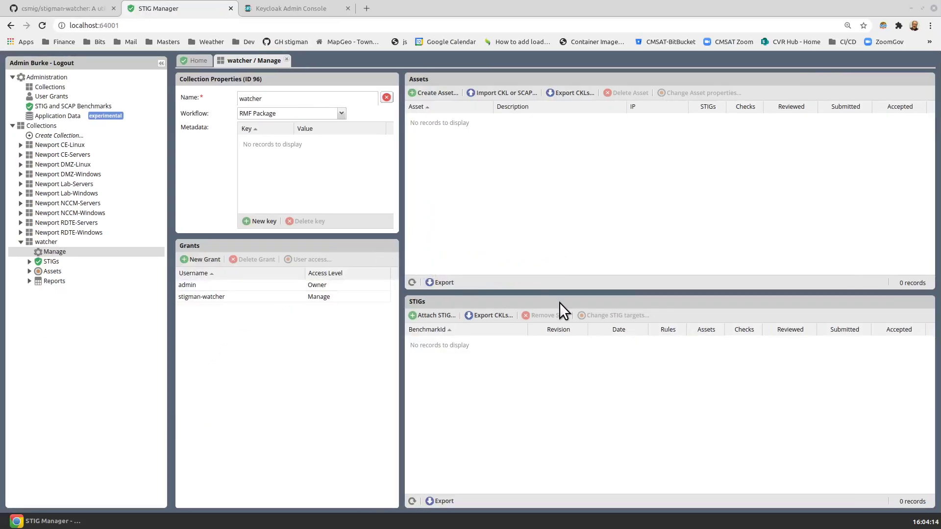
pyautogui.click(412, 283)
pyautogui.click(412, 501)
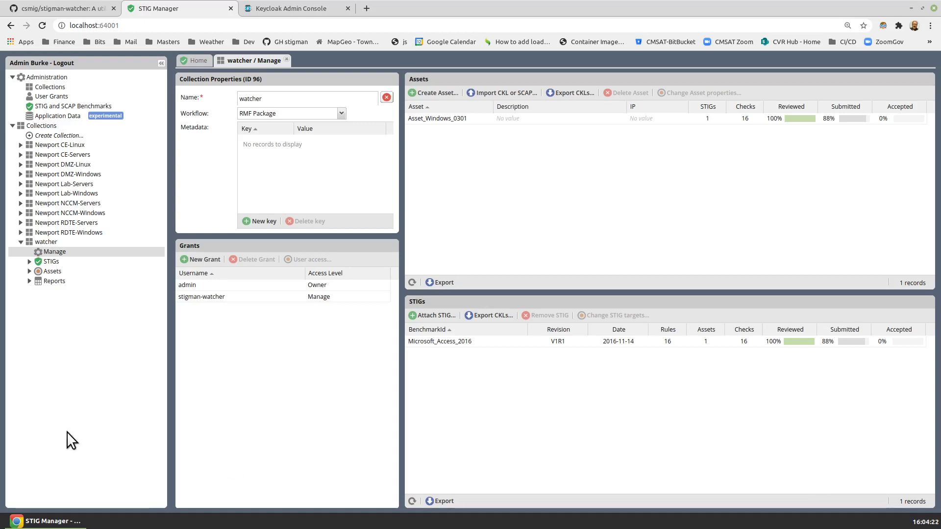
# Open Asset_Windows_0301's Microsoft_Access_2016 checklist from the navigation tree, then close it
pyautogui.click(29, 271)
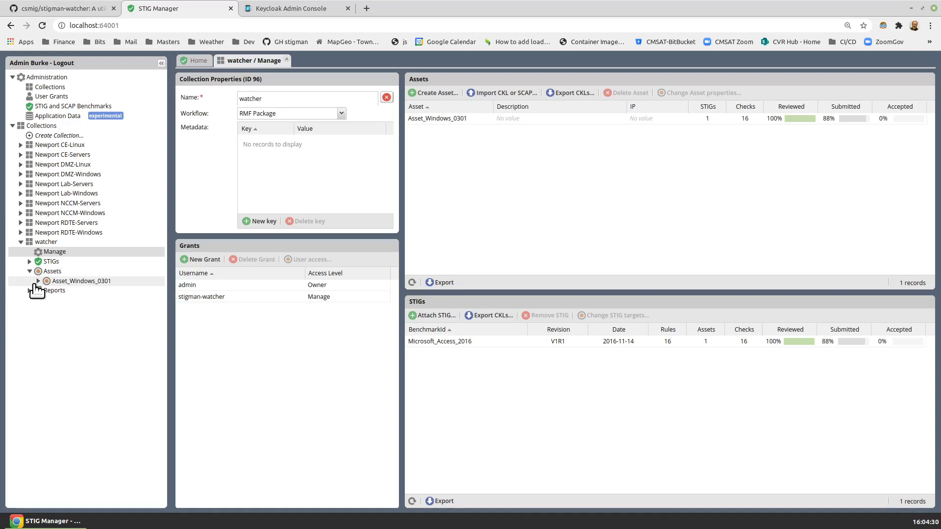
pyautogui.click(38, 281)
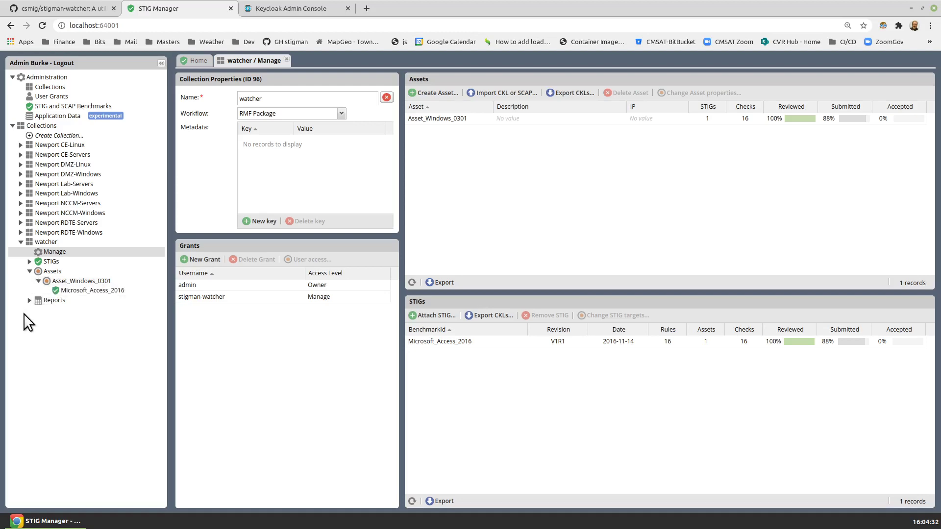
pyautogui.click(81, 289)
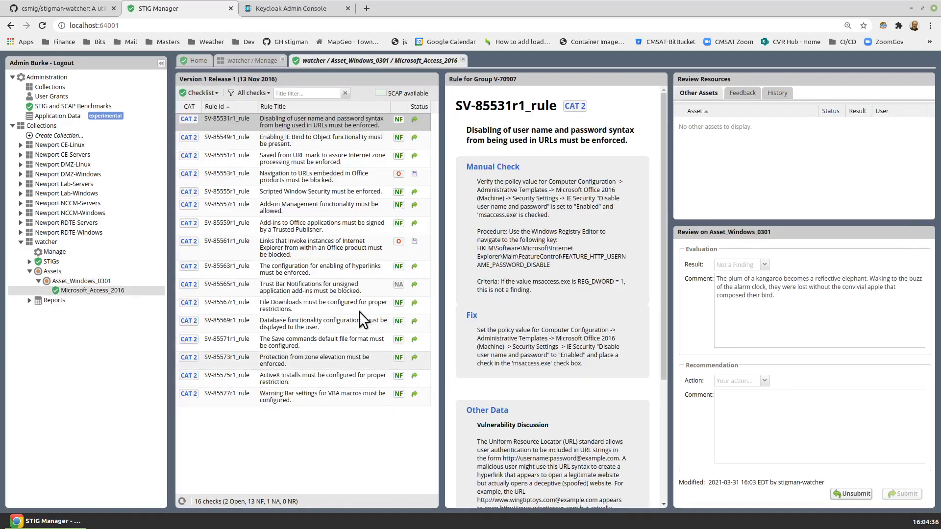
pyautogui.middleClick(383, 60)
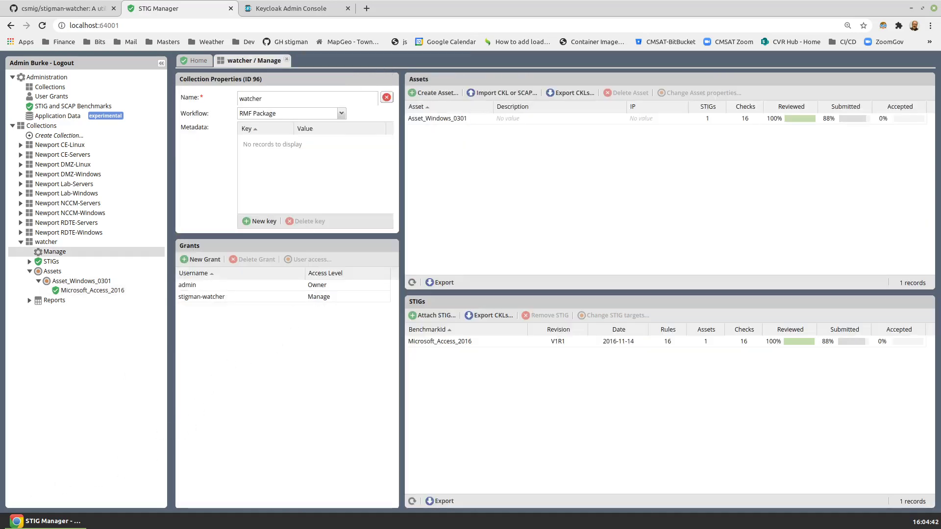
# Copy the 'single' checklist folder from watcher-source and paste it into the watched folder
pyautogui.hotkey('ctrl', 'alt', 'Right')
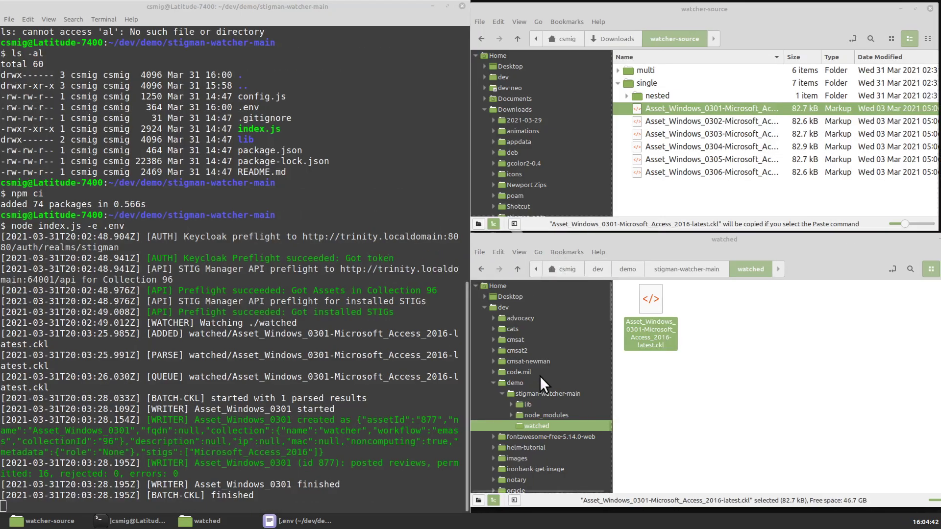
pyautogui.click(617, 84)
pyautogui.rightClick(628, 84)
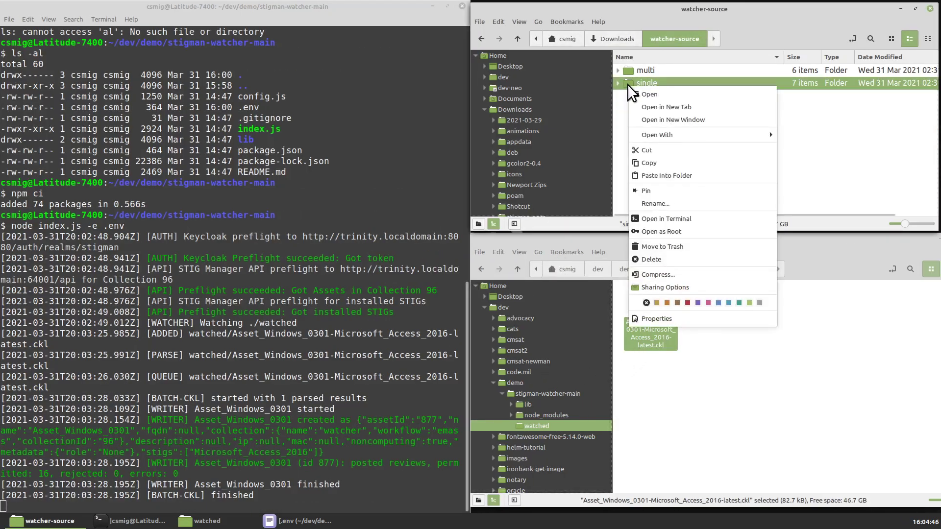
pyautogui.click(667, 164)
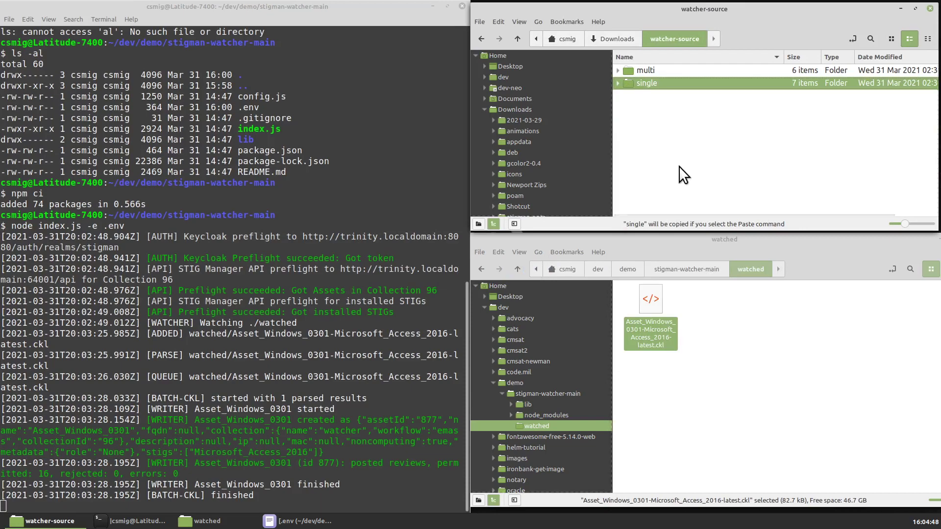
pyautogui.click(702, 313)
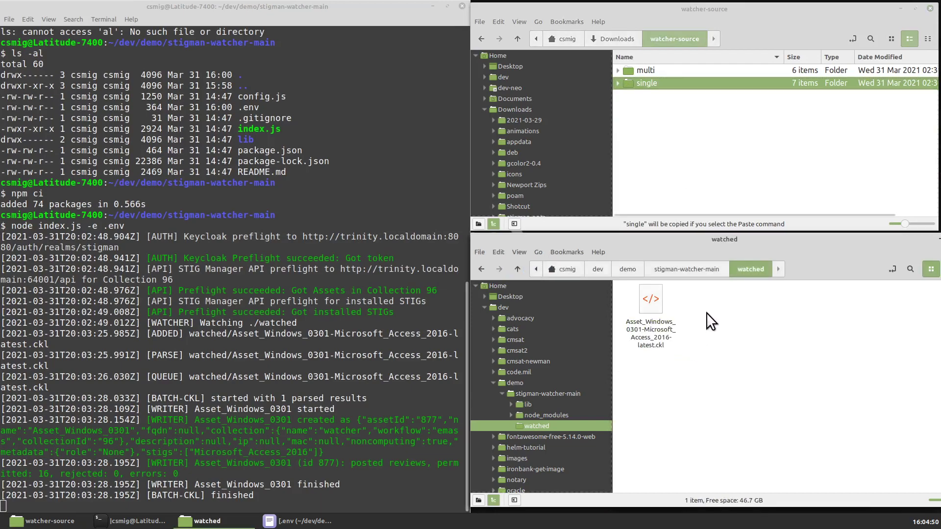
pyautogui.rightClick(707, 313)
pyautogui.click(745, 417)
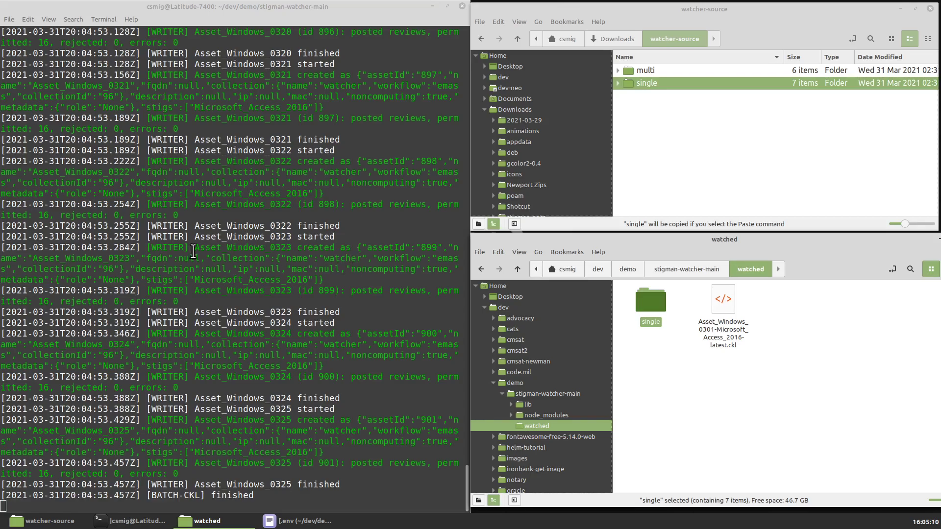
# Expand the multi folder, open the pasted 'single' folder and select Asset_Windows_0301
pyautogui.scroll(5, 284, 217)
pyautogui.scroll(20, 285, 217)
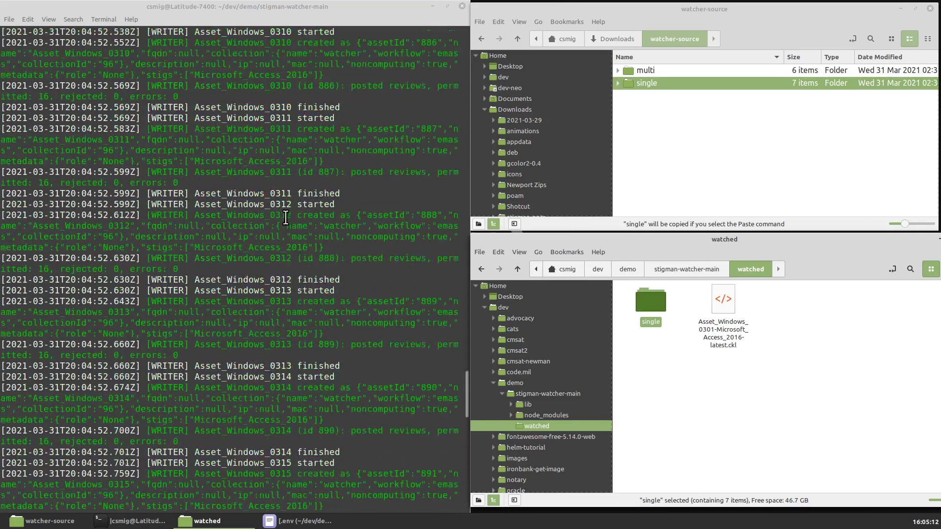
pyautogui.scroll(2, 286, 218)
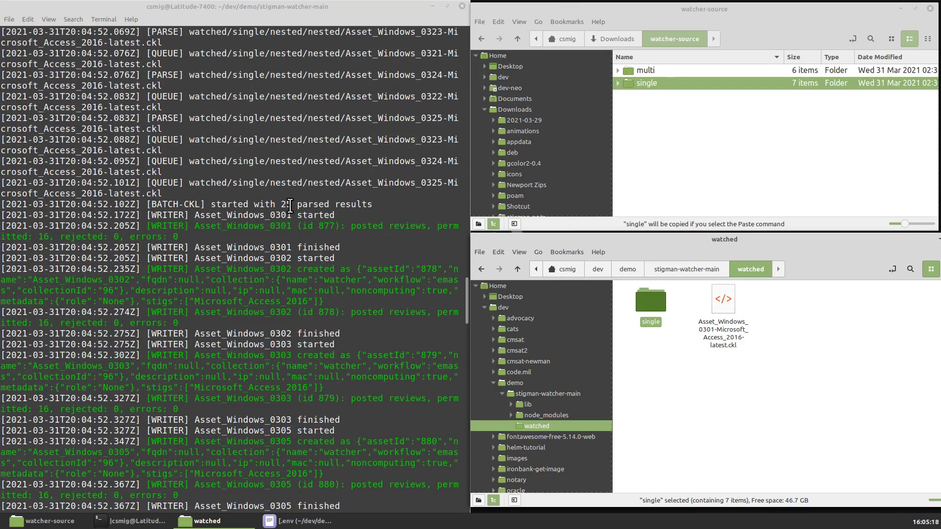
pyautogui.scroll(-20, 290, 205)
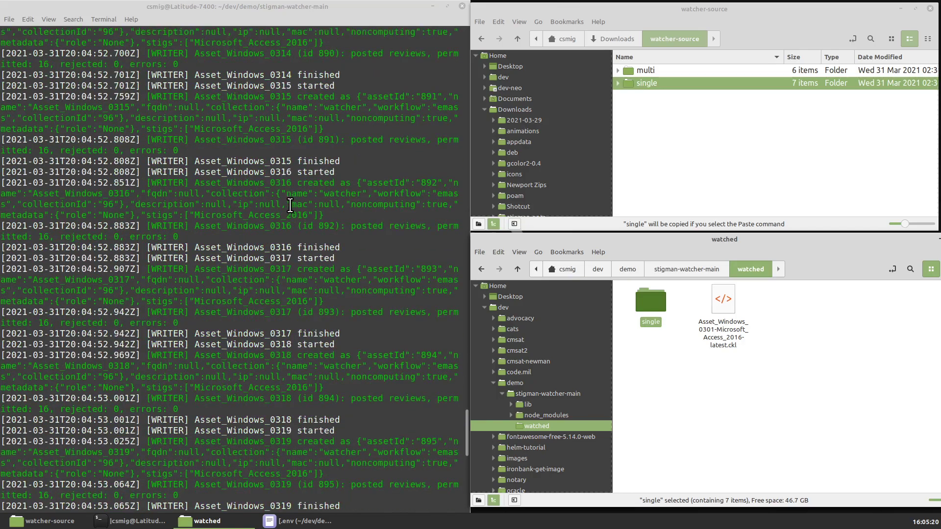
pyautogui.scroll(-16, 291, 205)
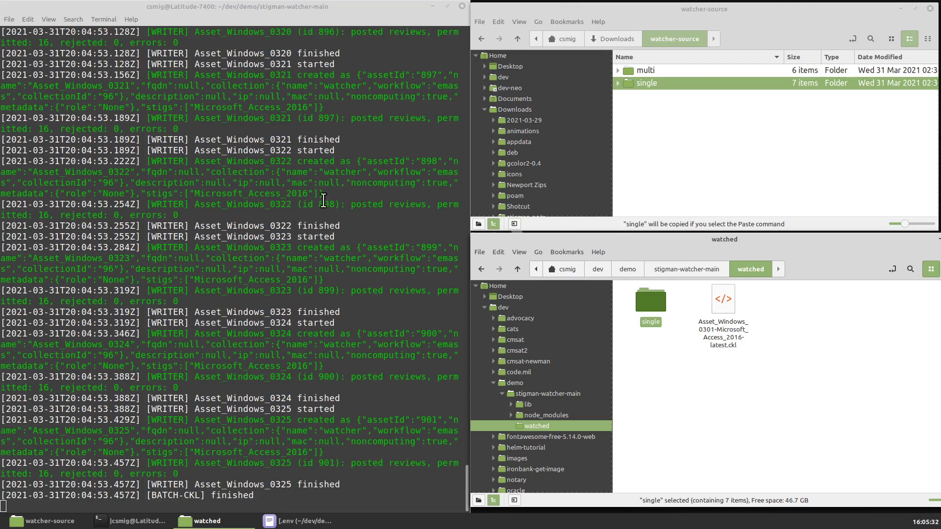
pyautogui.click(657, 140)
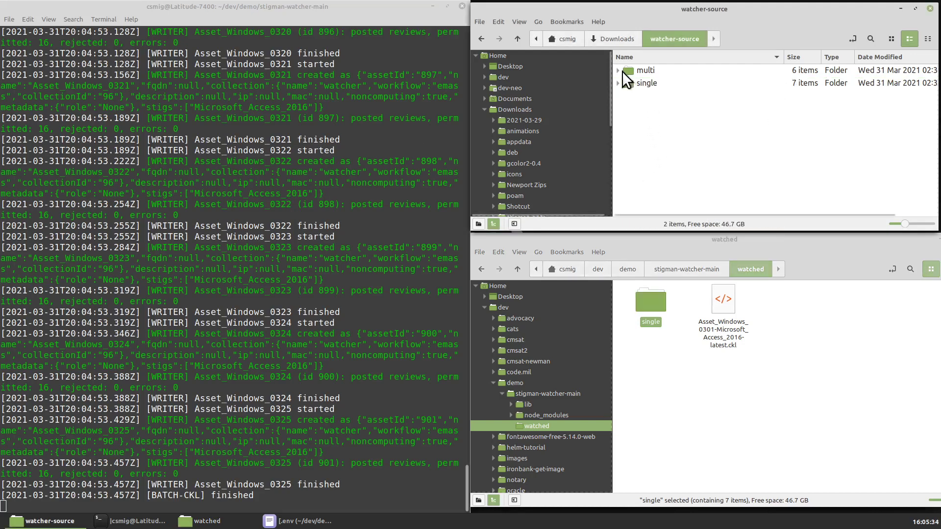
pyautogui.click(617, 70)
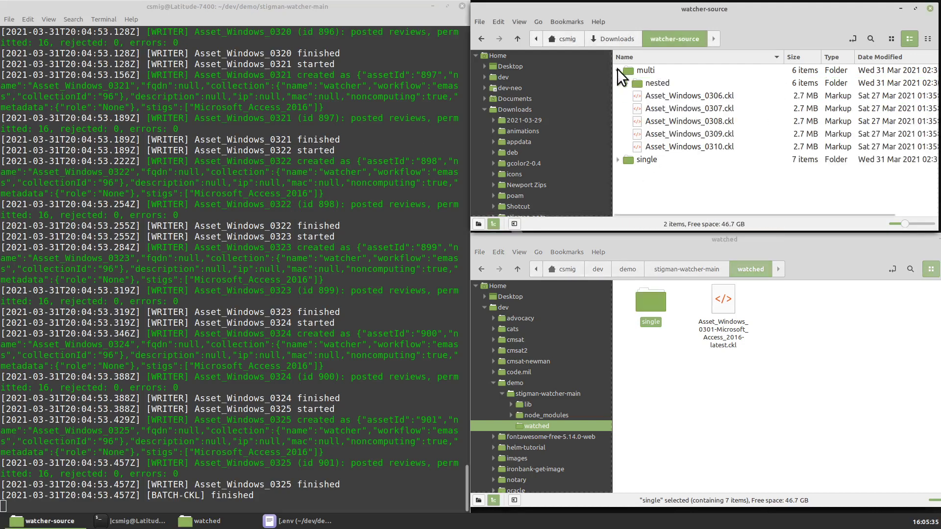
pyautogui.doubleClick(651, 308)
pyautogui.click(718, 307)
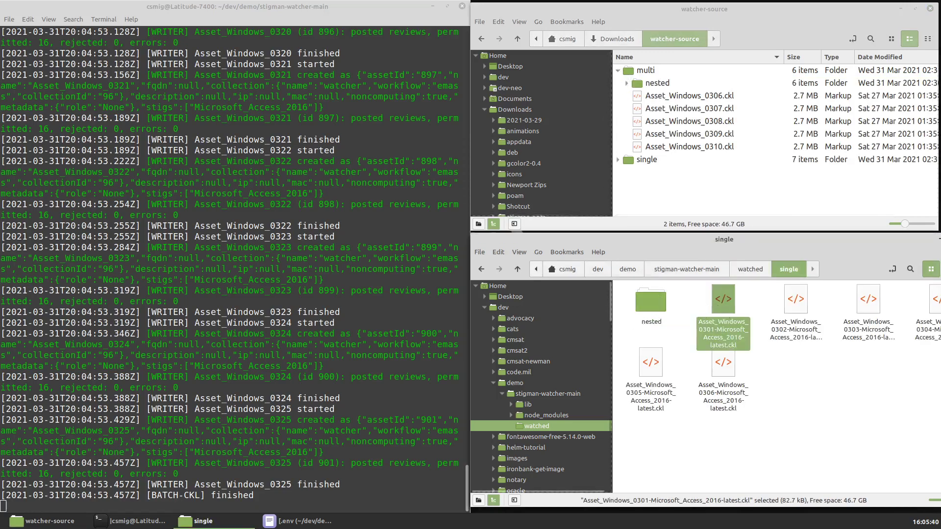
# Refresh the watcher collection's Assets and STIGs grids and expand its full asset list
pyautogui.hotkey('ctrl', 'alt', 'Left')
pyautogui.click(412, 282)
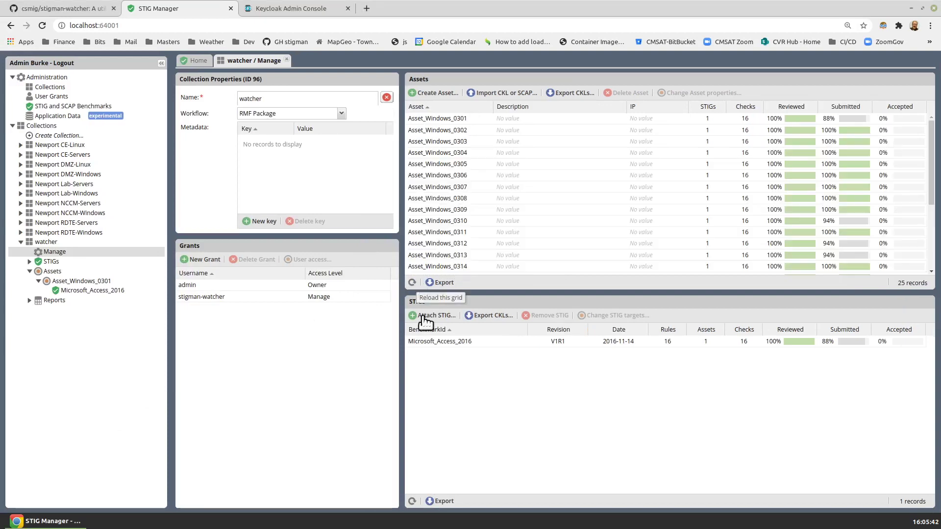
pyautogui.click(412, 501)
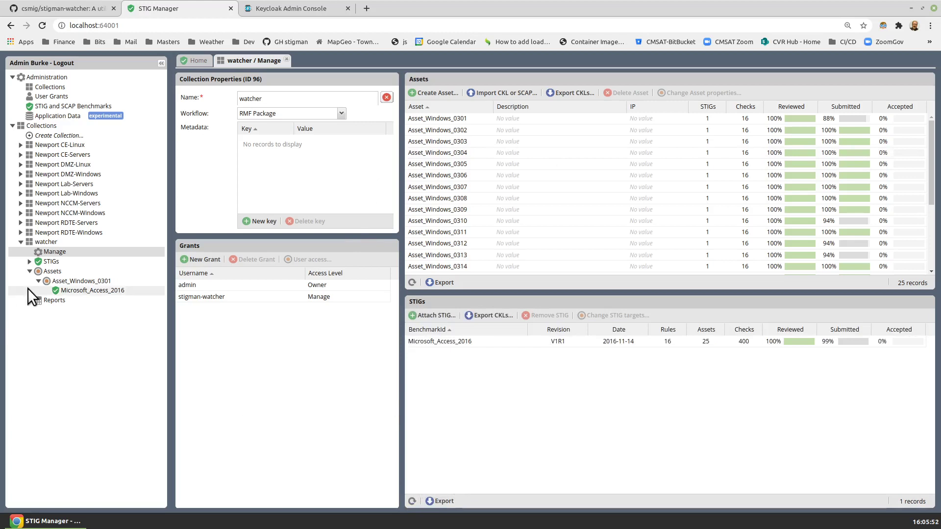
pyautogui.click(38, 281)
pyautogui.click(30, 271)
pyautogui.click(29, 271)
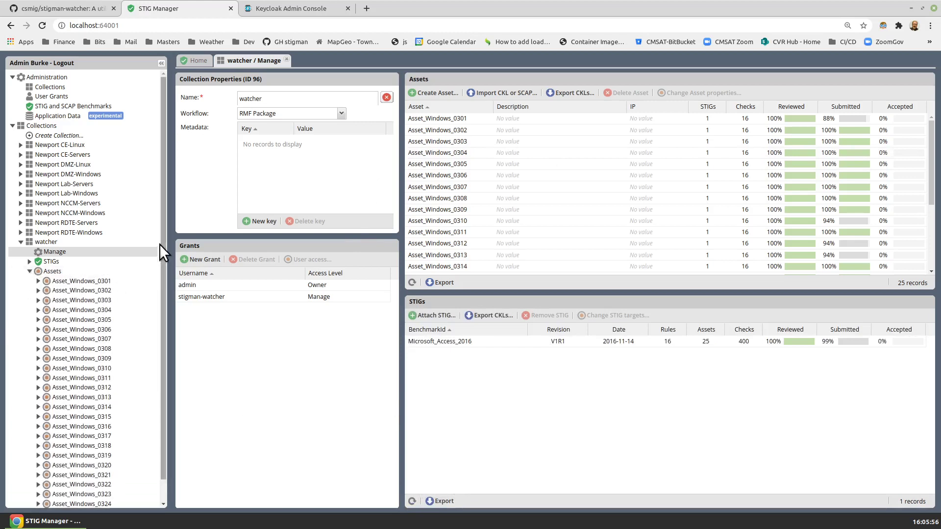
pyautogui.moveTo(162, 245); pyautogui.dragTo(163, 413)
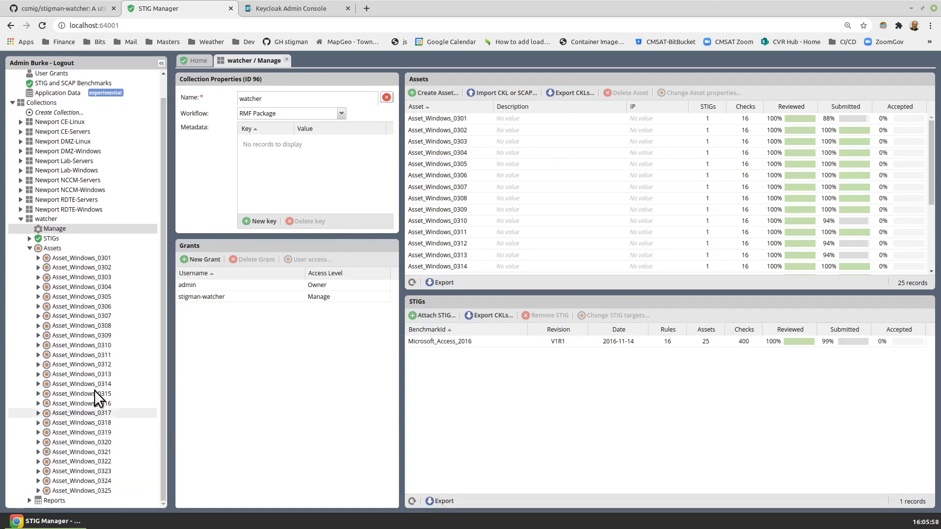
pyautogui.click(38, 345)
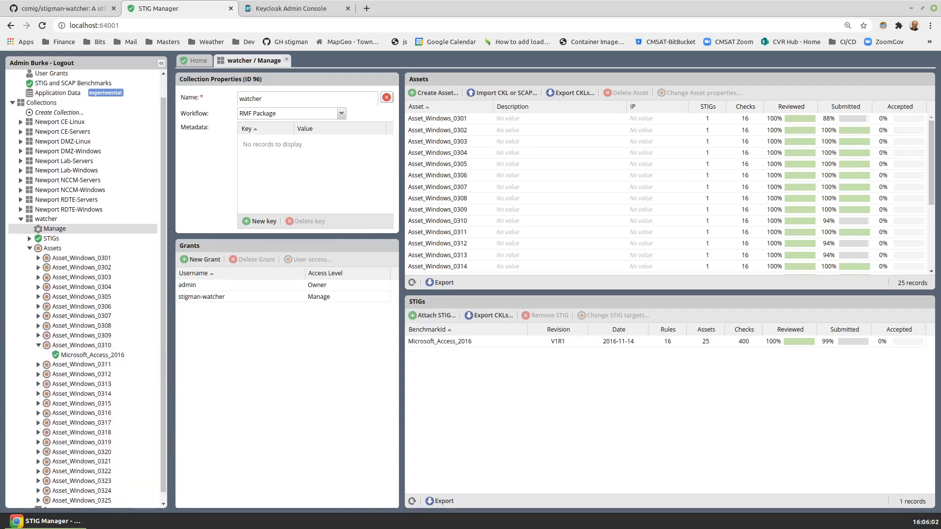
# Copy Asset_Windows_0306.ckl from the multi folder to paste into watched/single
pyautogui.hotkey('ctrl', 'alt', 'Right')
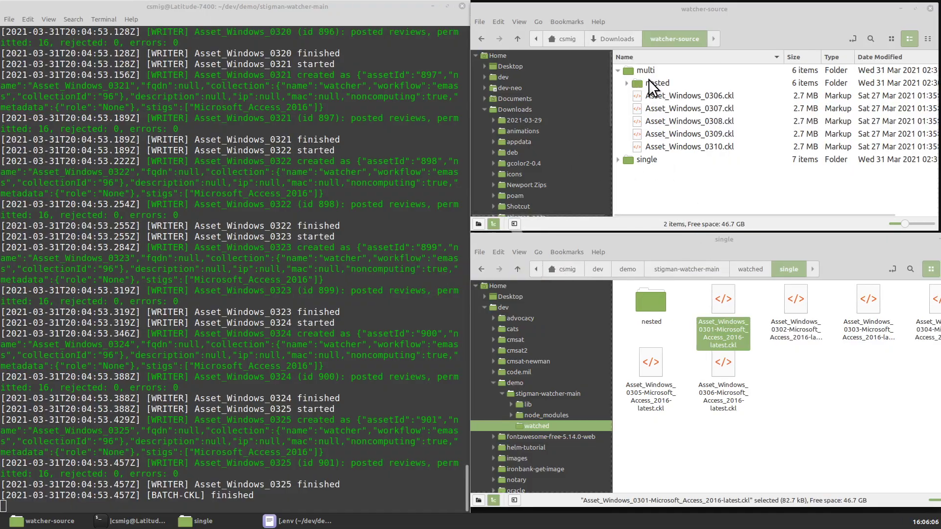
pyautogui.click(677, 96)
pyautogui.rightClick(677, 96)
pyautogui.click(713, 164)
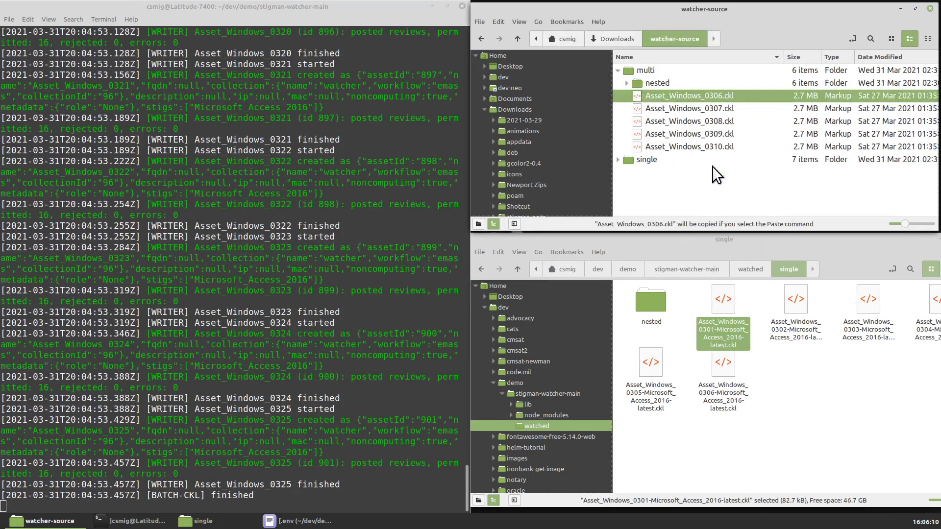
pyautogui.rightClick(788, 370)
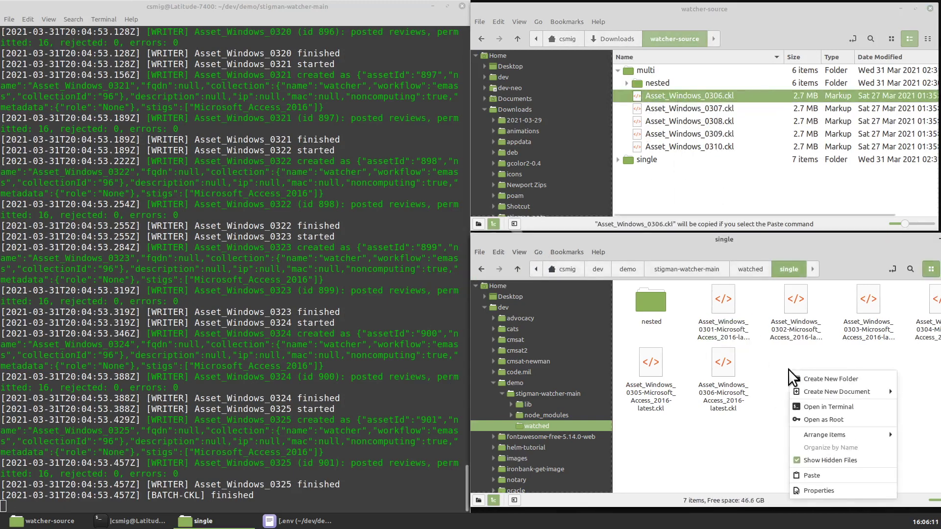
# Paste the copied Asset_Windows_0306.ckl into the watched/single folder
pyautogui.click(817, 473)
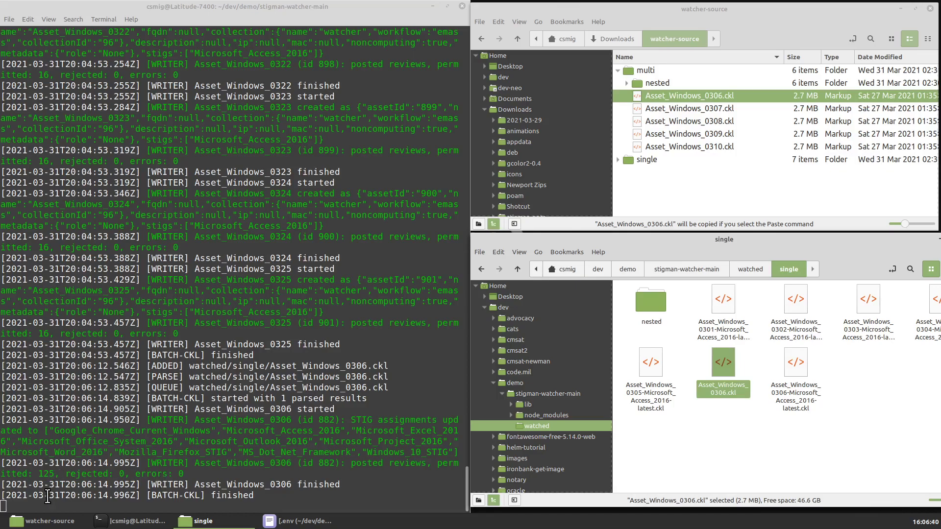
# Expand Asset_Windows_0306 to list its ten STIGs and refresh the Assets and STIGs grids
pyautogui.hotkey('ctrl', 'alt', 'Left')
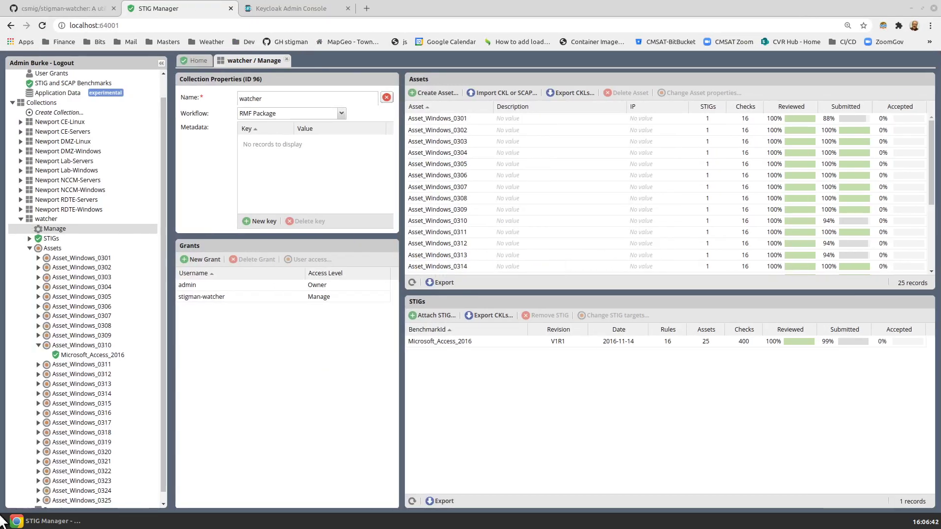
pyautogui.click(38, 306)
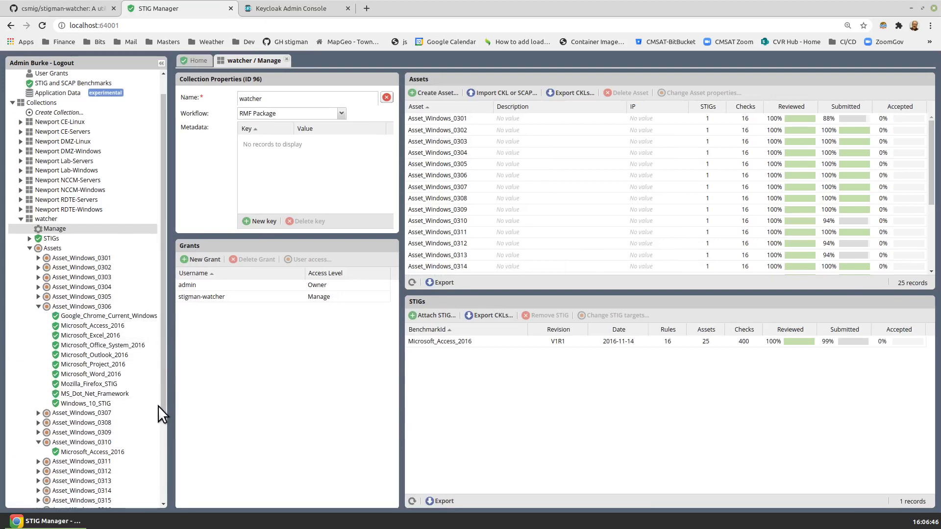
pyautogui.click(412, 282)
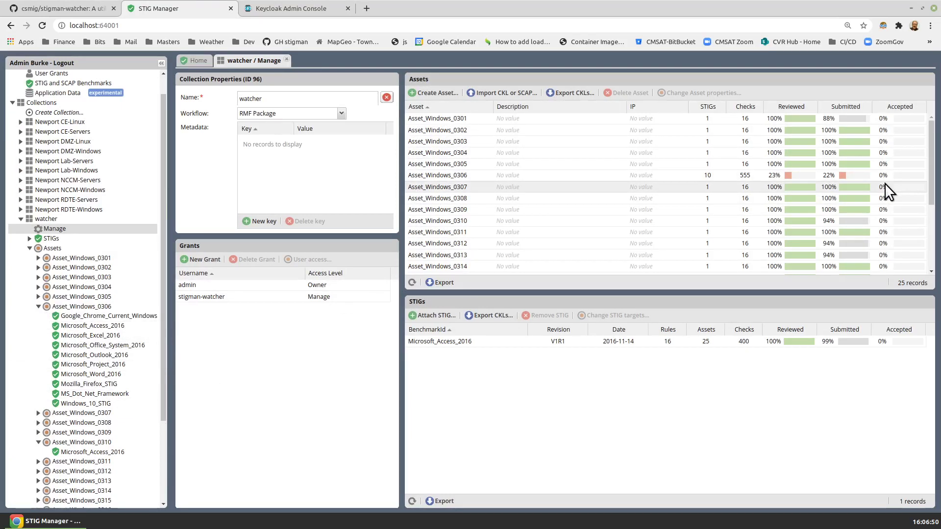
pyautogui.click(412, 502)
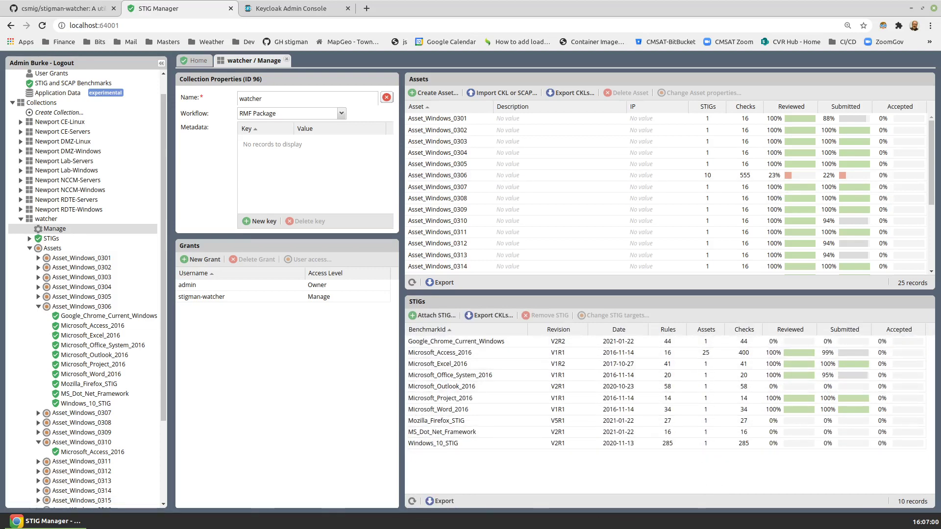
pyautogui.hotkey('ctrl', 'alt', 'Left')
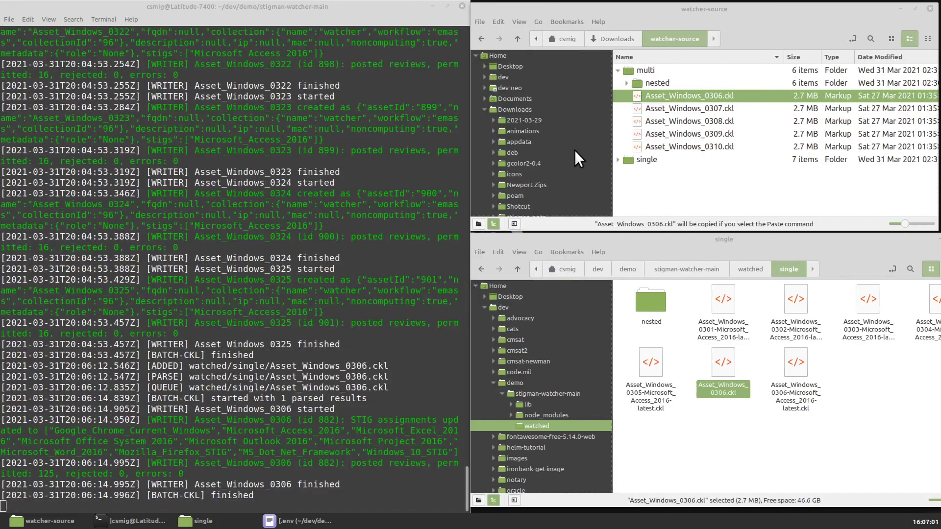
pyautogui.rightClick(637, 69)
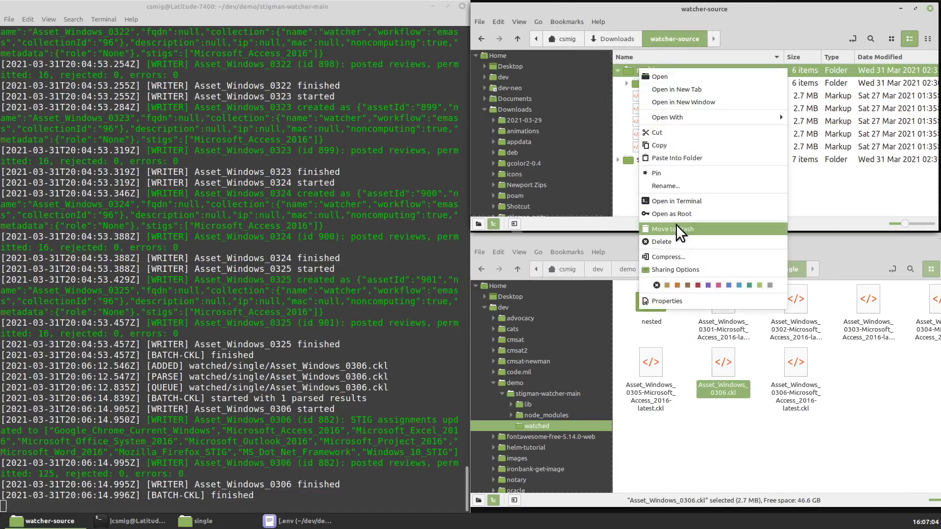
pyautogui.click(669, 144)
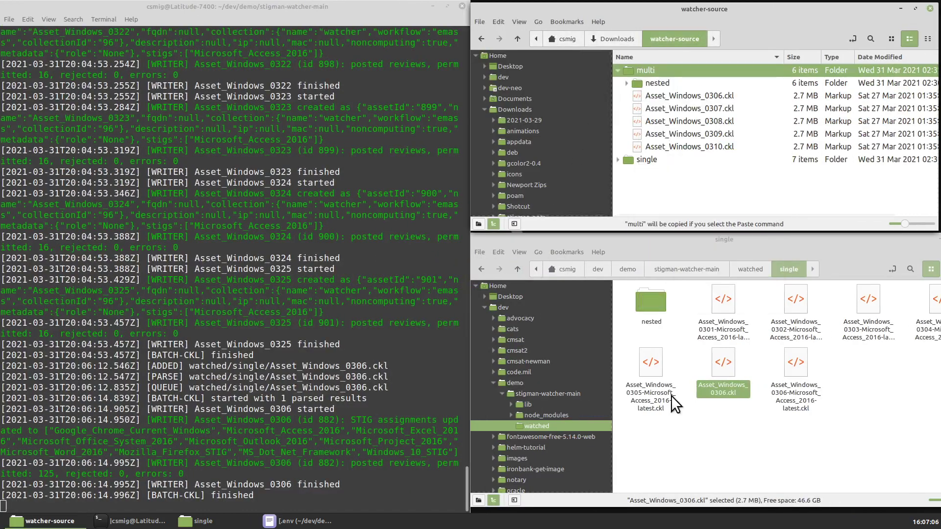
pyautogui.rightClick(674, 421)
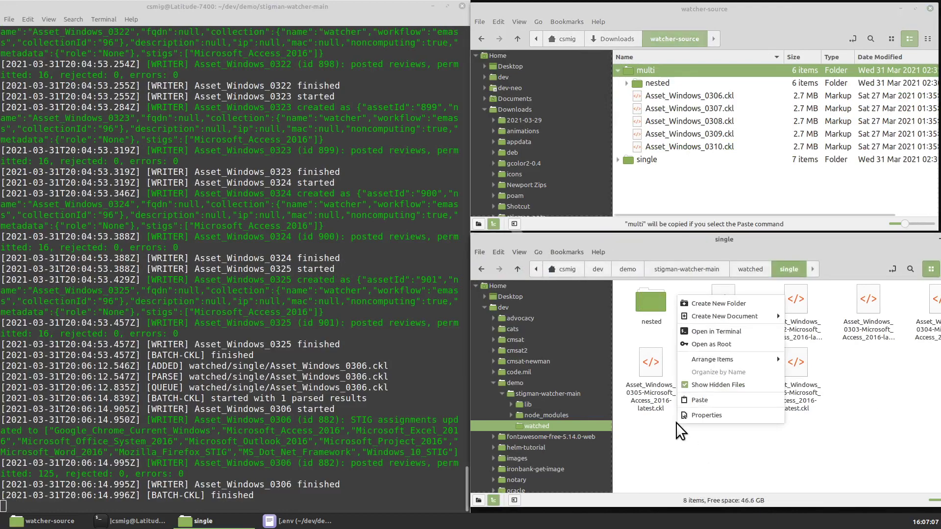
pyautogui.click(698, 401)
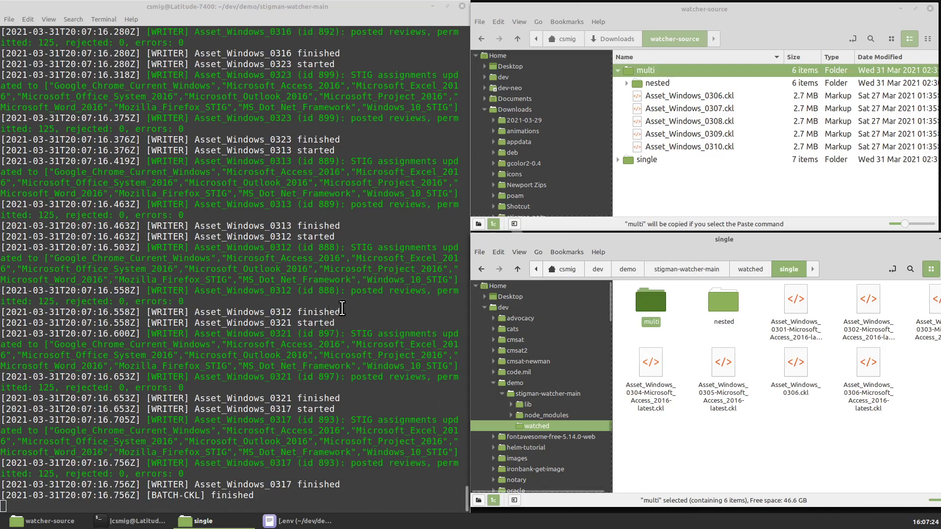
pyautogui.scroll(3, 342, 308)
pyautogui.scroll(20, 342, 309)
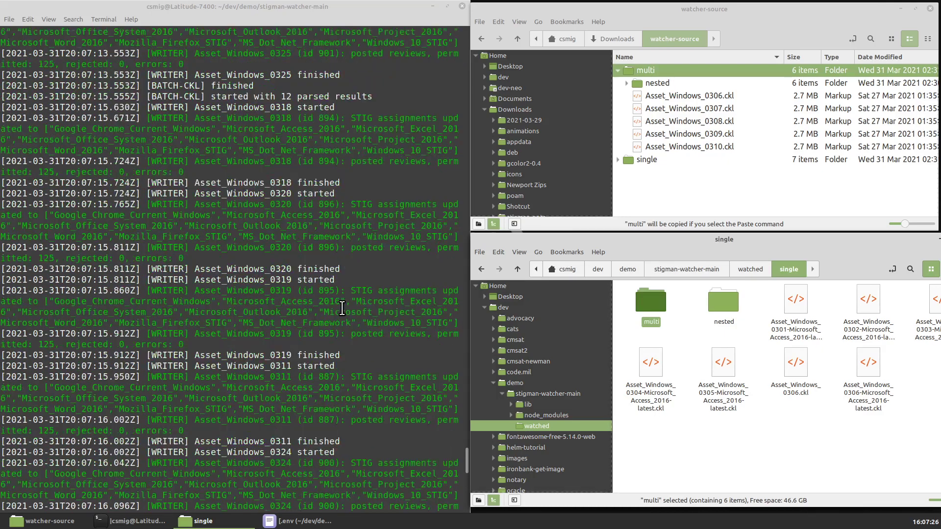
pyautogui.scroll(13, 342, 309)
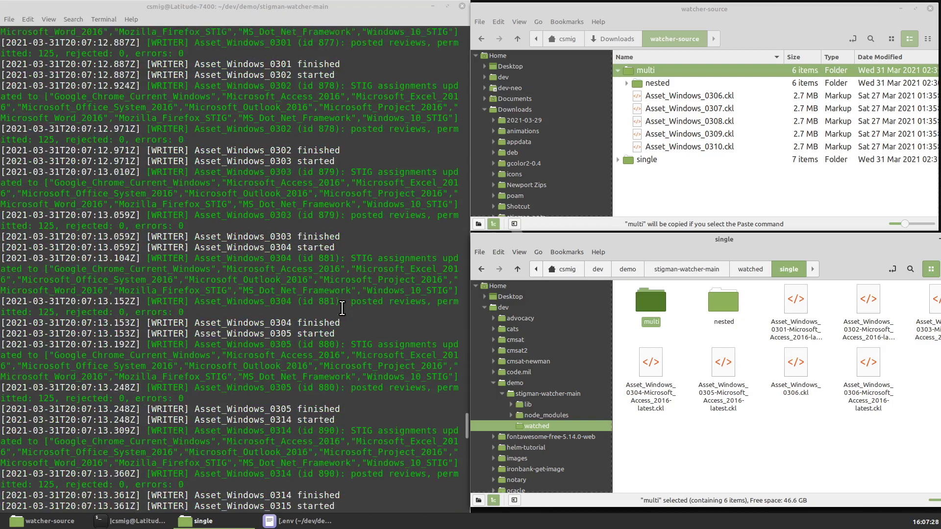
pyautogui.scroll(-20, 342, 309)
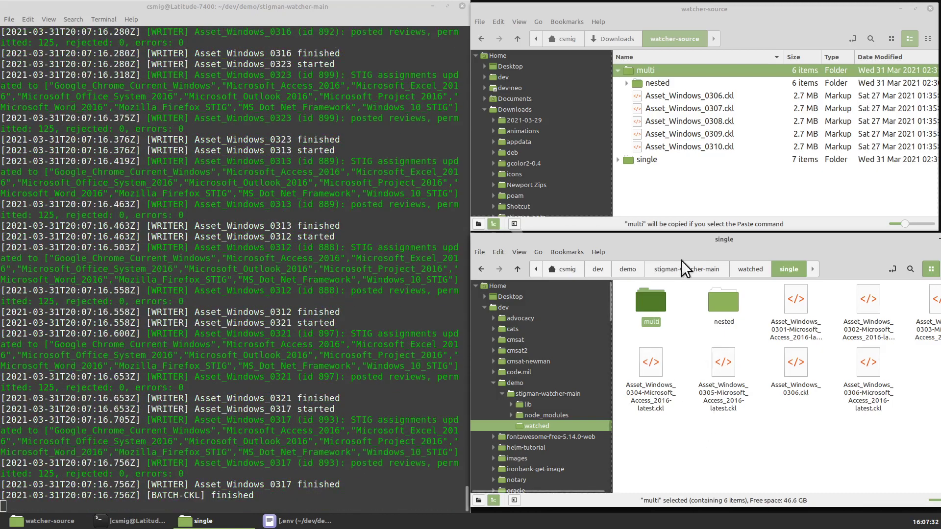
# Paste a copy of Asset_Windows_0310.ckl into watched/single, then select everything there
pyautogui.click(691, 178)
pyautogui.rightClick(675, 148)
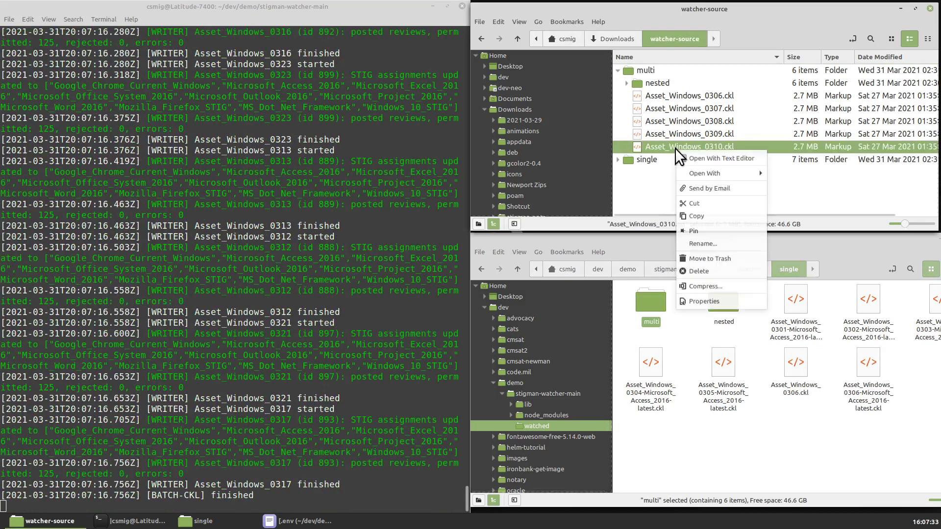
pyautogui.click(703, 207)
pyautogui.click(693, 440)
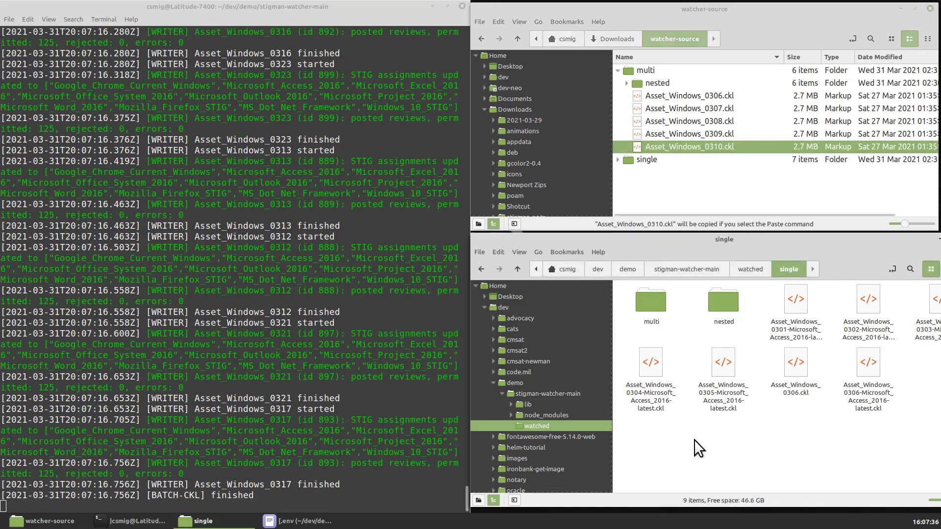
pyautogui.hotkey('ctrl', 'v')
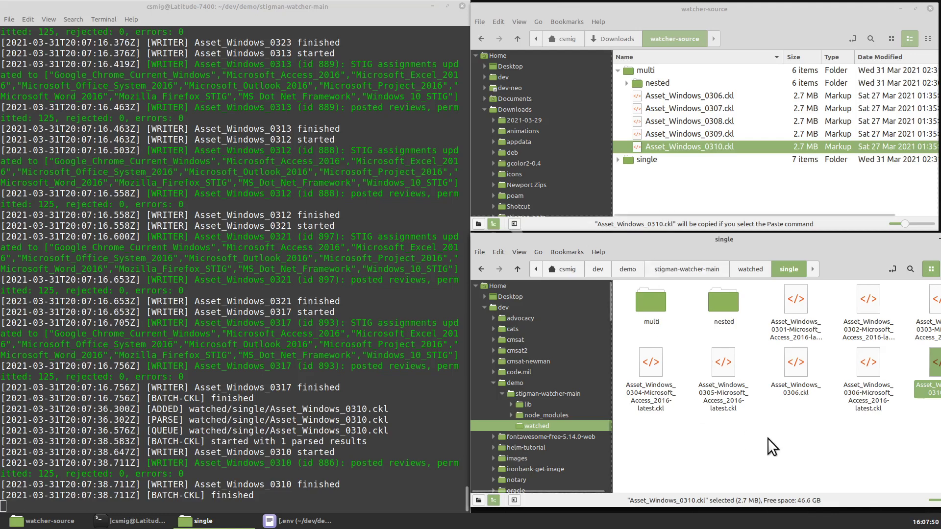
pyautogui.hotkey('ctrl', 'a')
# Empty watched/single and paste the multi and single folders from watcher-source into it
pyautogui.press('Delete')
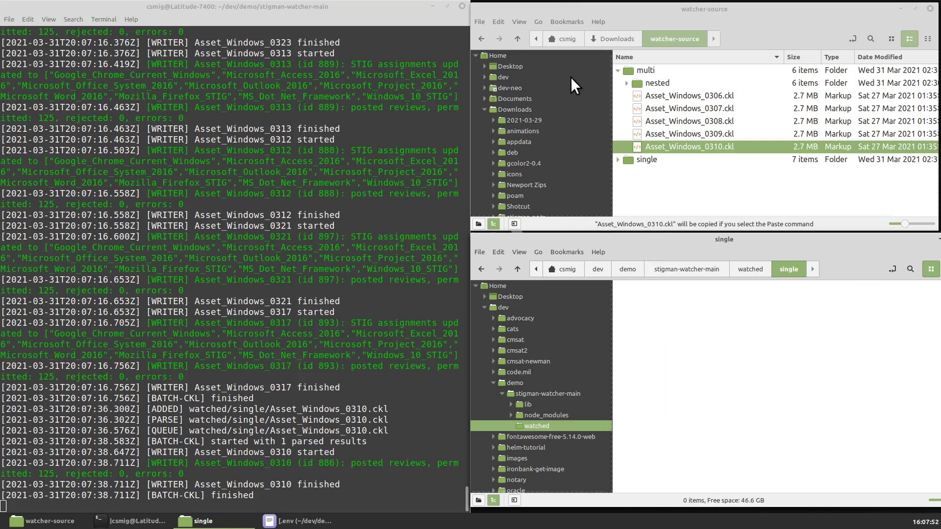
pyautogui.click(630, 69)
pyautogui.keyDown('shift'); pyautogui.click(628, 160); pyautogui.keyUp('shift')
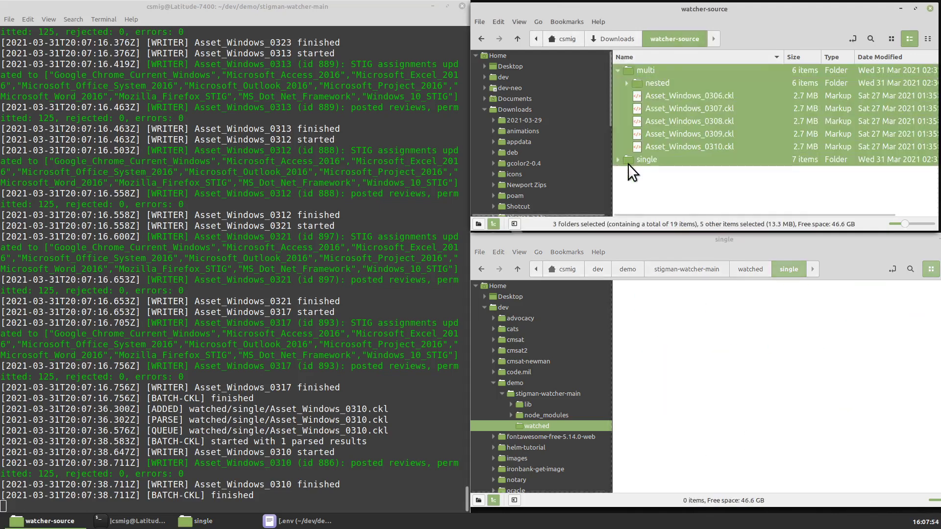
pyautogui.rightClick(627, 163)
pyautogui.click(661, 216)
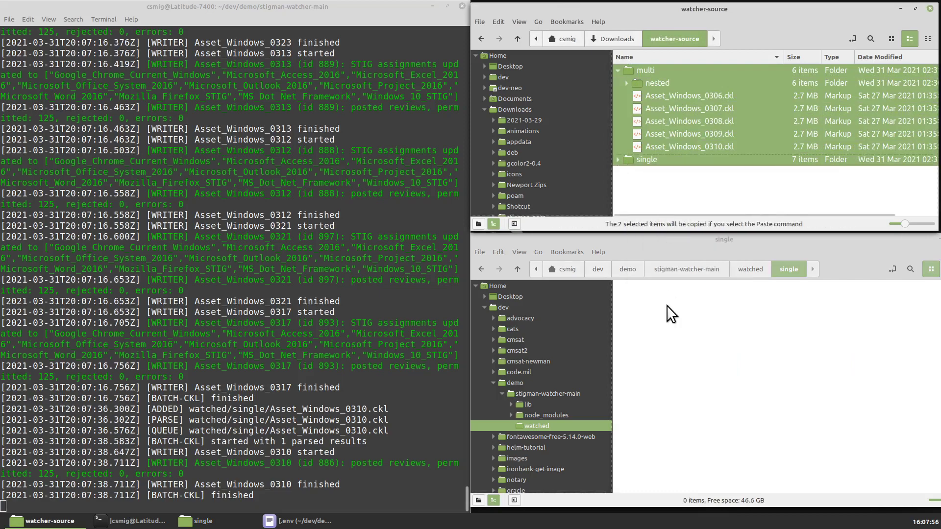
pyautogui.click(666, 306)
pyautogui.hotkey('ctrl', 'v')
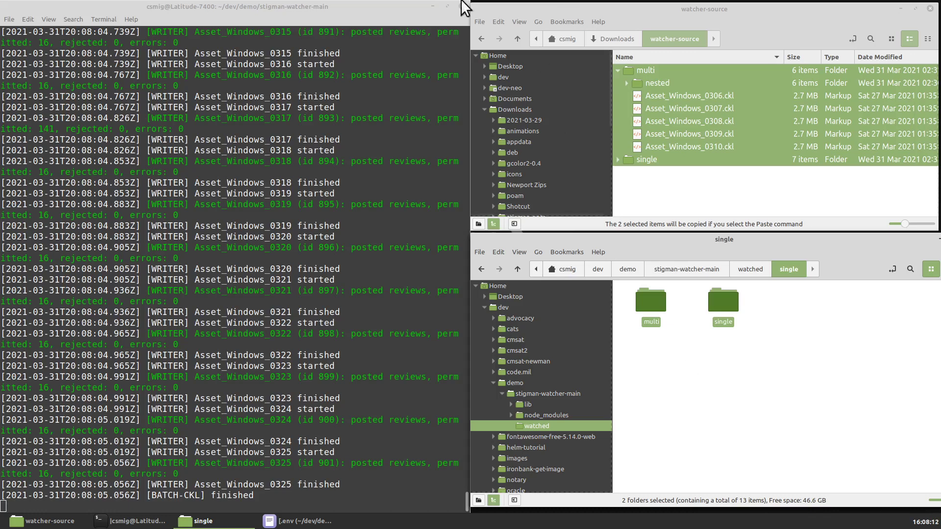
pyautogui.scroll(15, 274, 271)
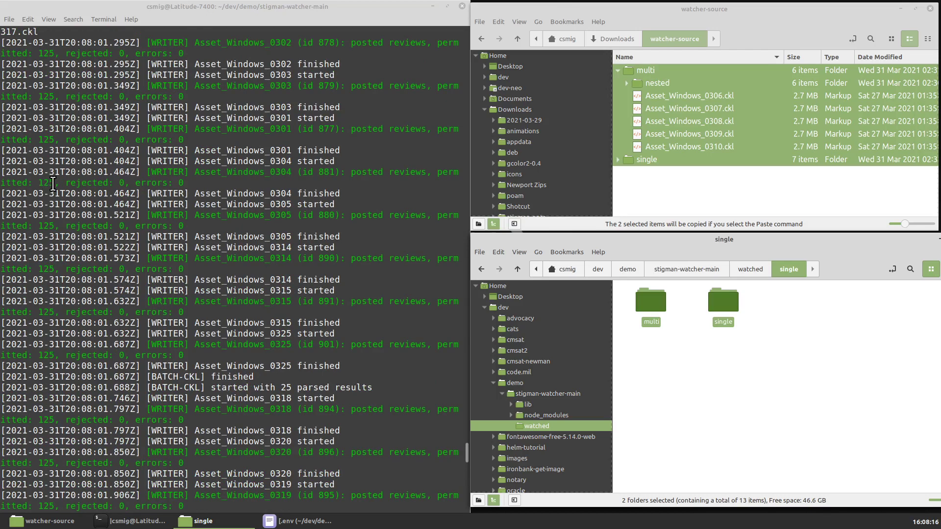
pyautogui.scroll(2, 340, 332)
pyautogui.scroll(-20, 341, 332)
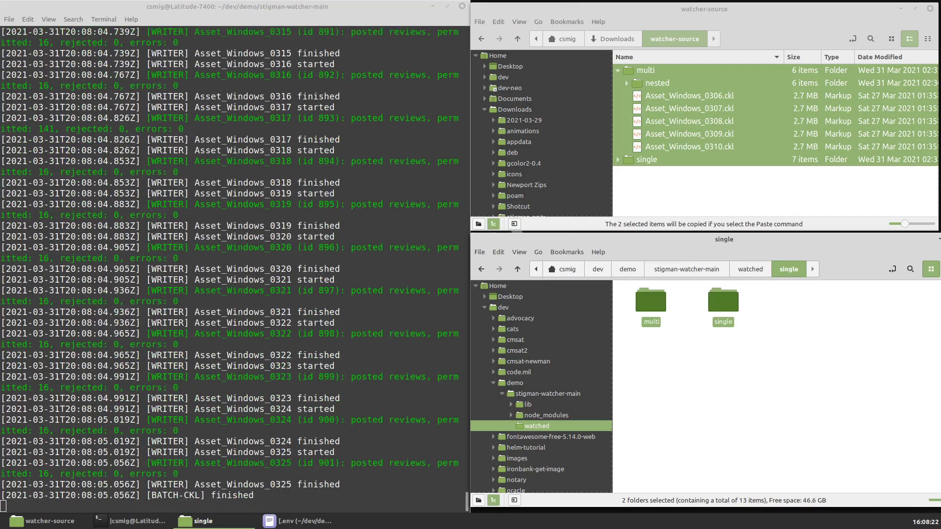
pyautogui.hotkey('ctrl', 'alt', 'Right')
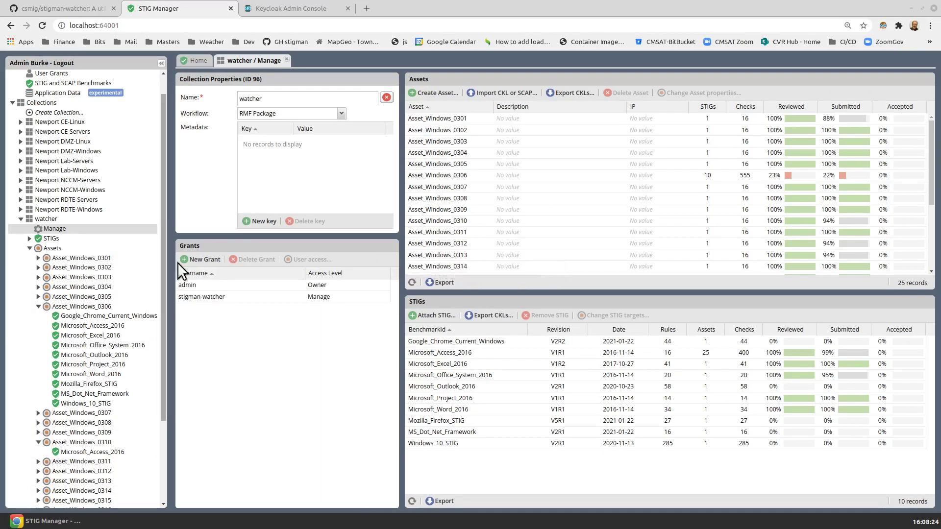
# Refresh the Assets and STIGs grids, then open the watcher collection's Status report
pyautogui.click(412, 282)
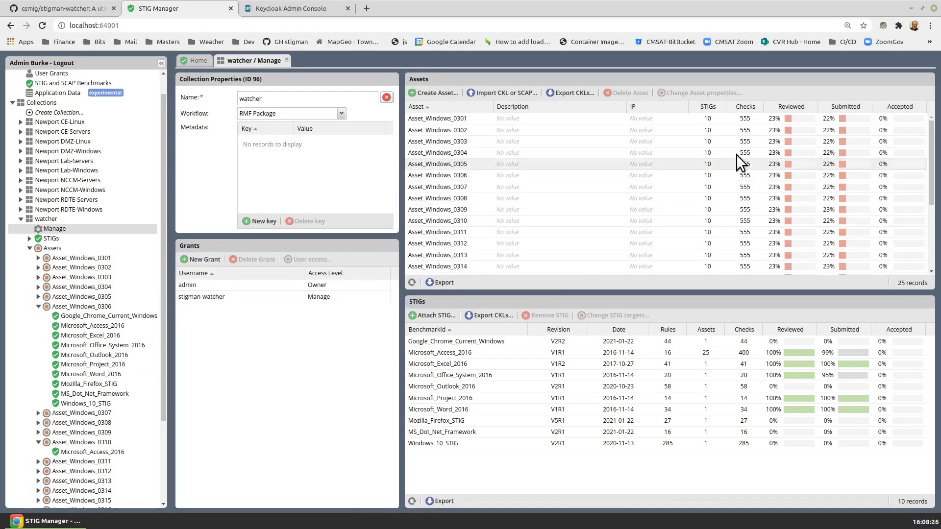
pyautogui.click(412, 501)
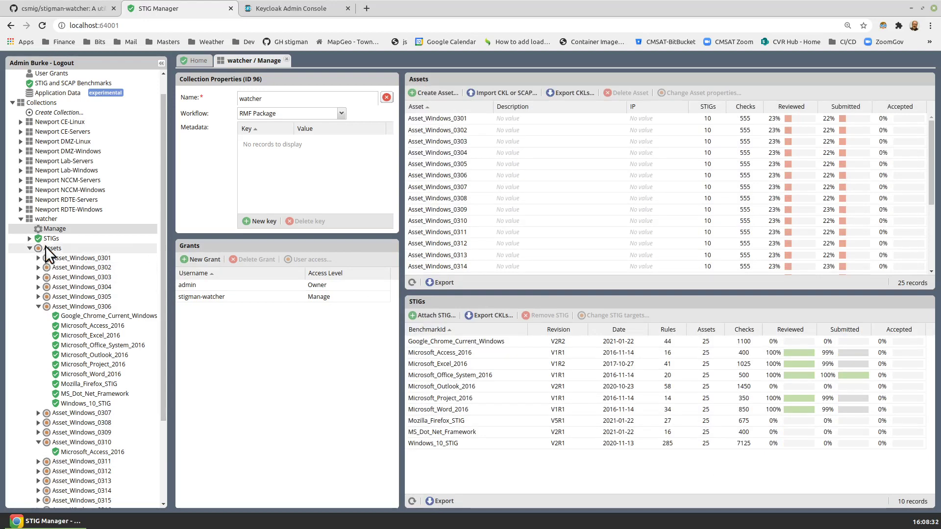
pyautogui.click(29, 248)
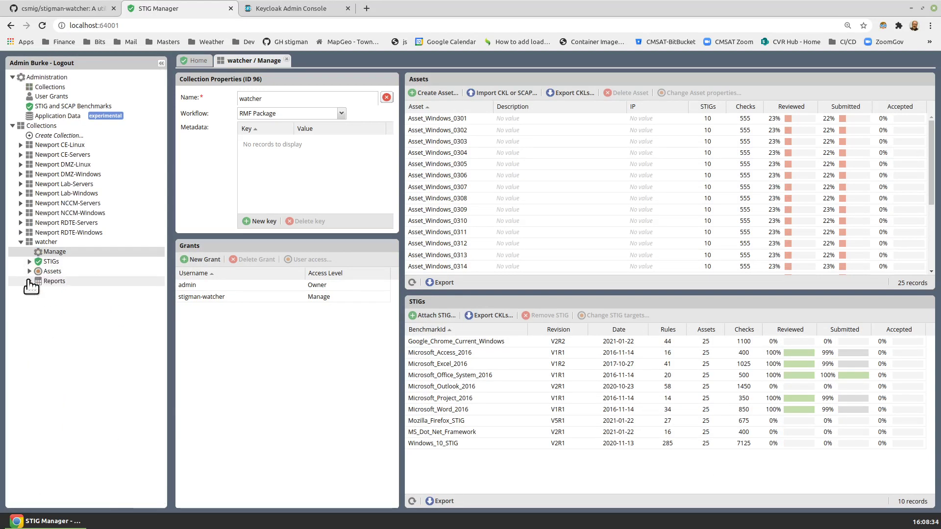
pyautogui.click(29, 282)
pyautogui.click(61, 300)
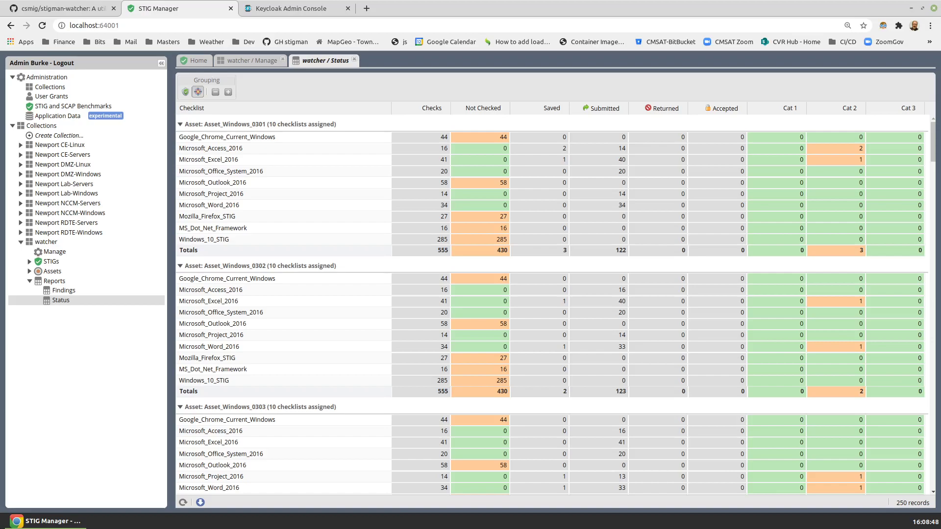
pyautogui.hotkey('ctrl', 'alt', 'Right')
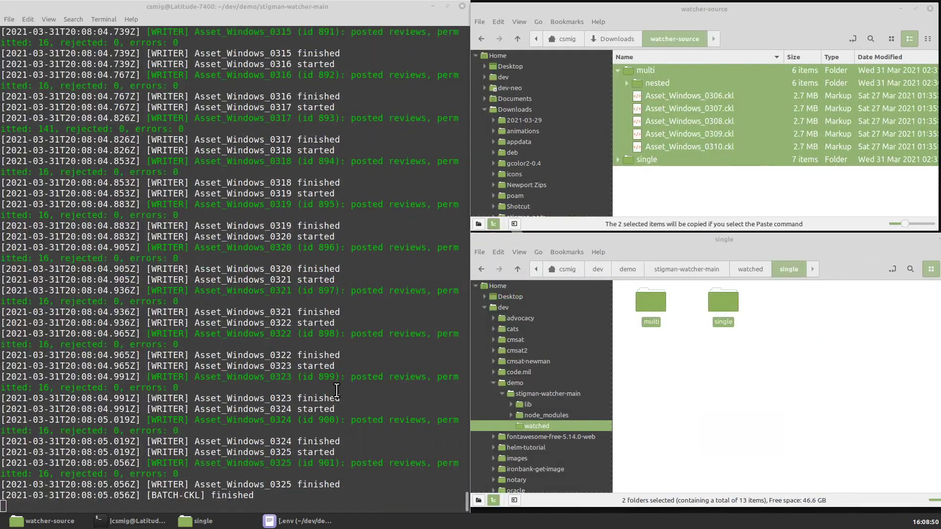
# Stop the watcher and check that WATCHER_ADD_EXISTING is true in stigman-watcher-main's .env
pyautogui.click(371, 192)
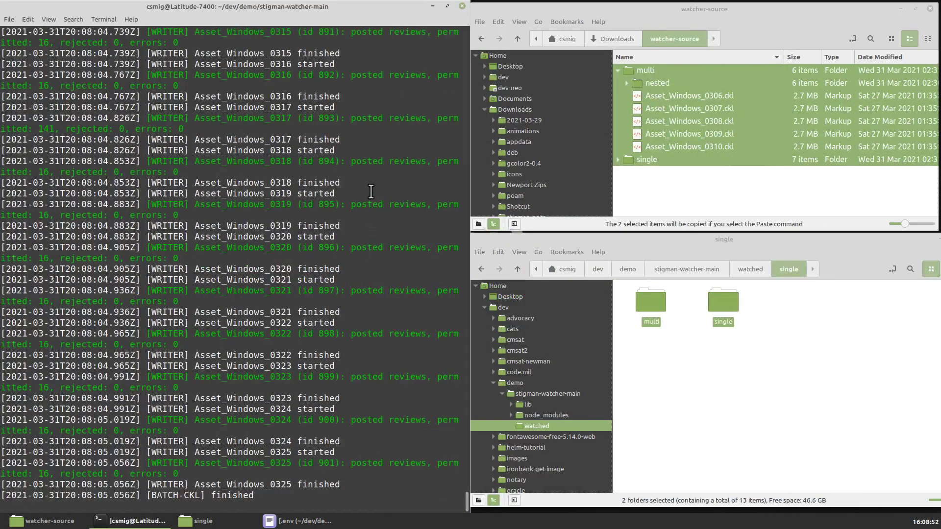
pyautogui.hotkey('ctrl', 'c')
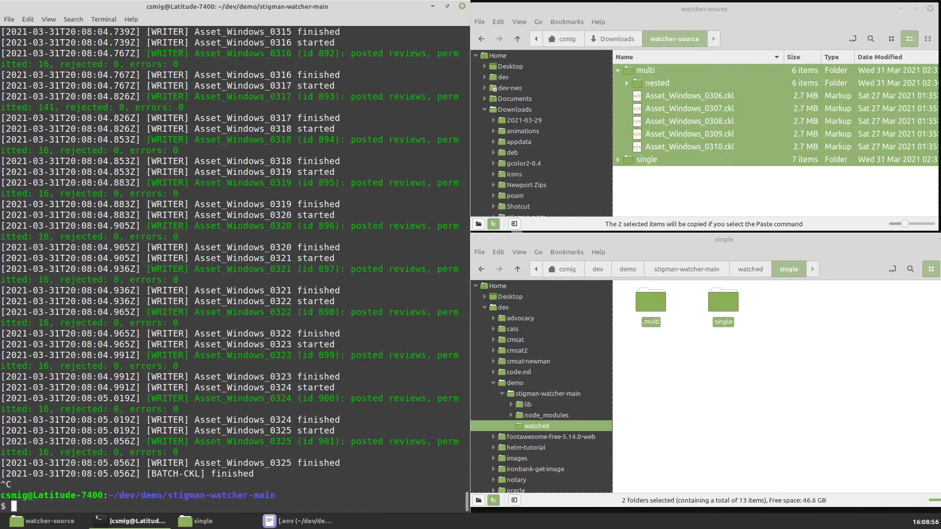
pyautogui.click(750, 268)
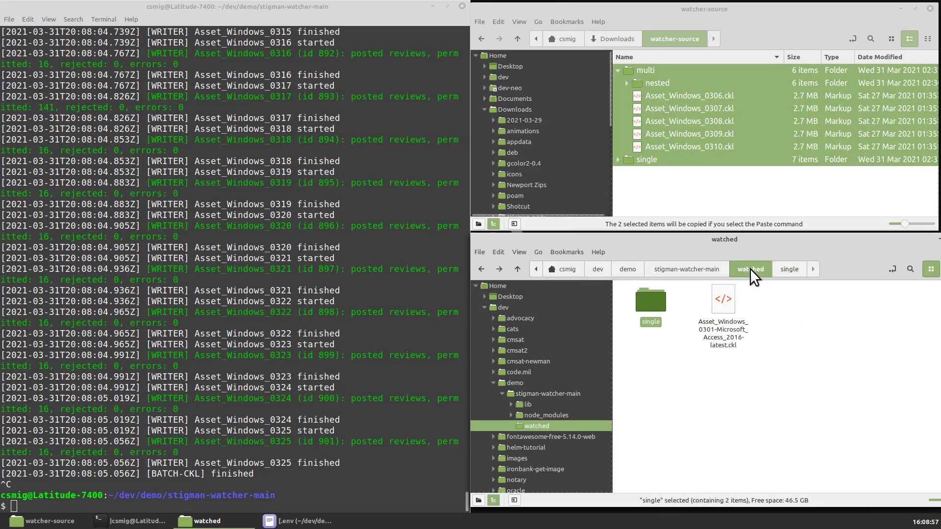
pyautogui.click(701, 269)
pyautogui.doubleClick(866, 343)
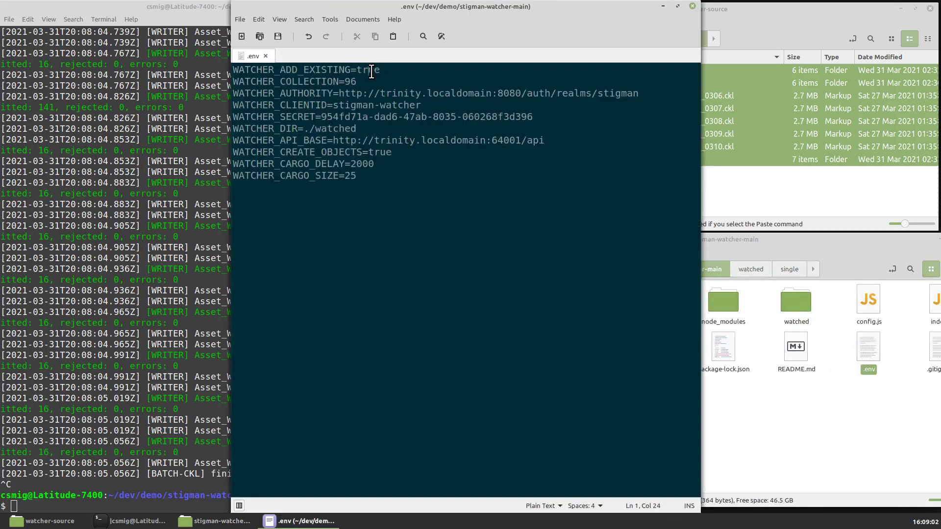
pyautogui.moveTo(380, 69); pyautogui.dragTo(356, 70)
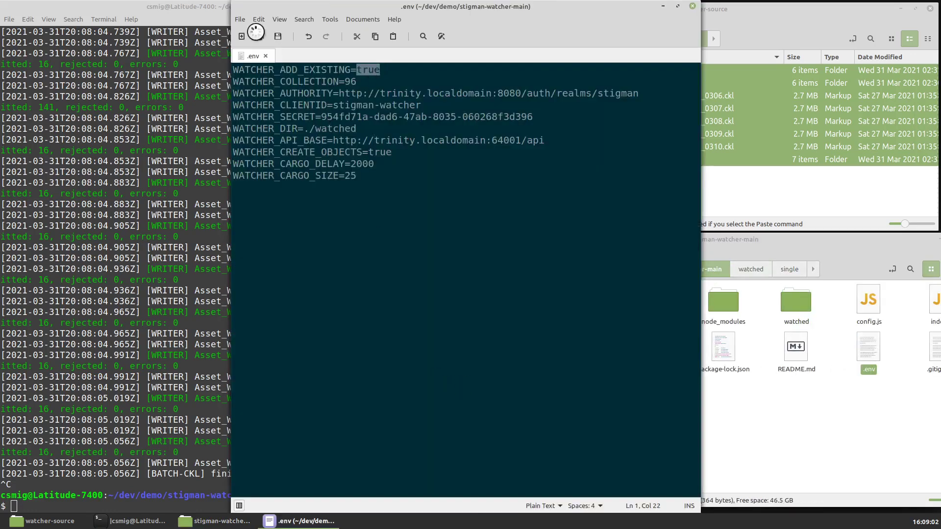
pyautogui.click(663, 6)
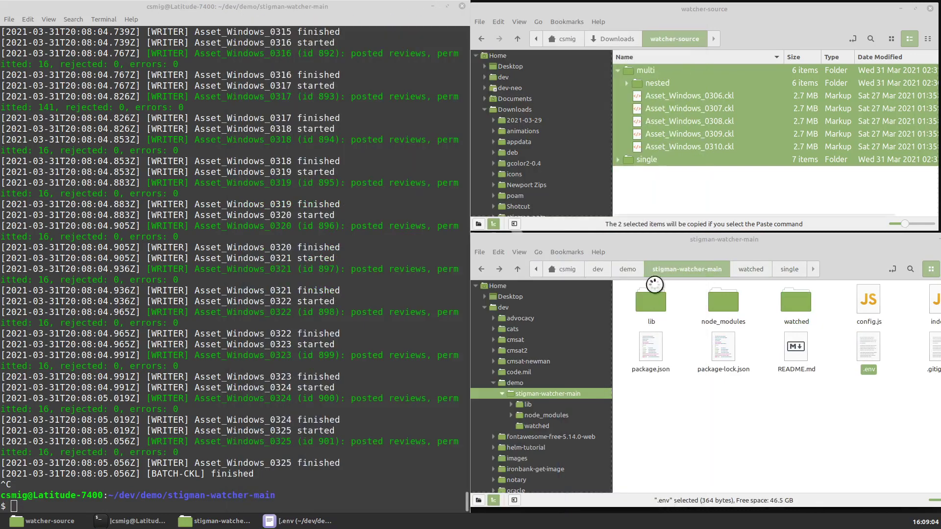
# Launch the watcher again with 'node index.js -e .env' in the terminal
pyautogui.click(220, 11)
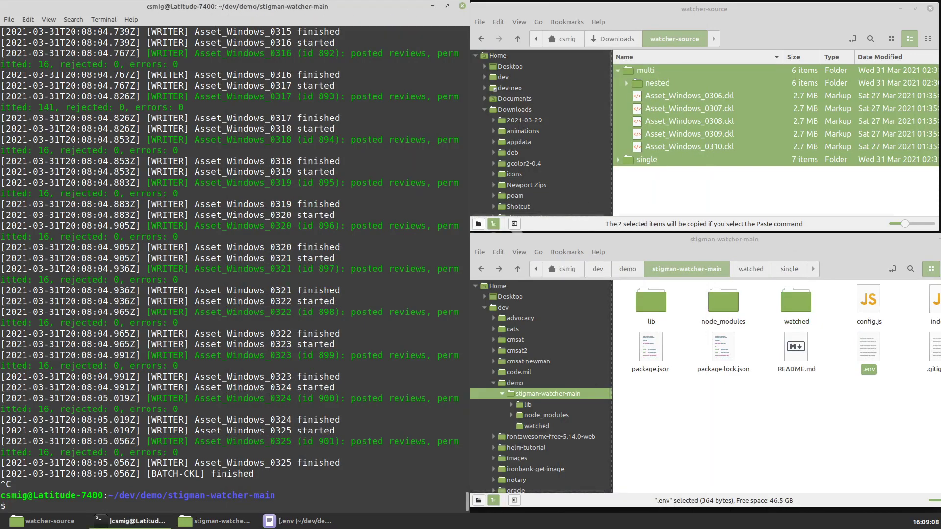
pyautogui.click(750, 270)
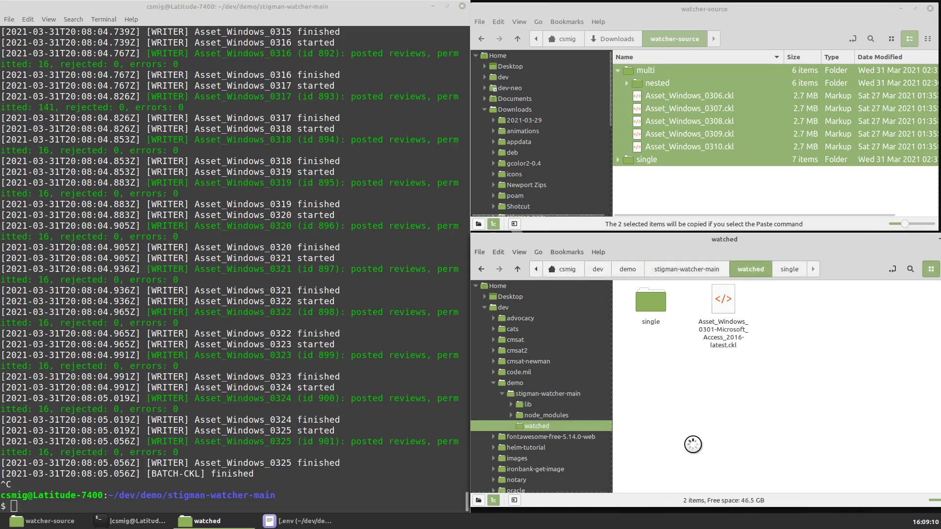
pyautogui.click(444, 327)
pyautogui.write('node index.js -e .env')
pyautogui.press('Return')
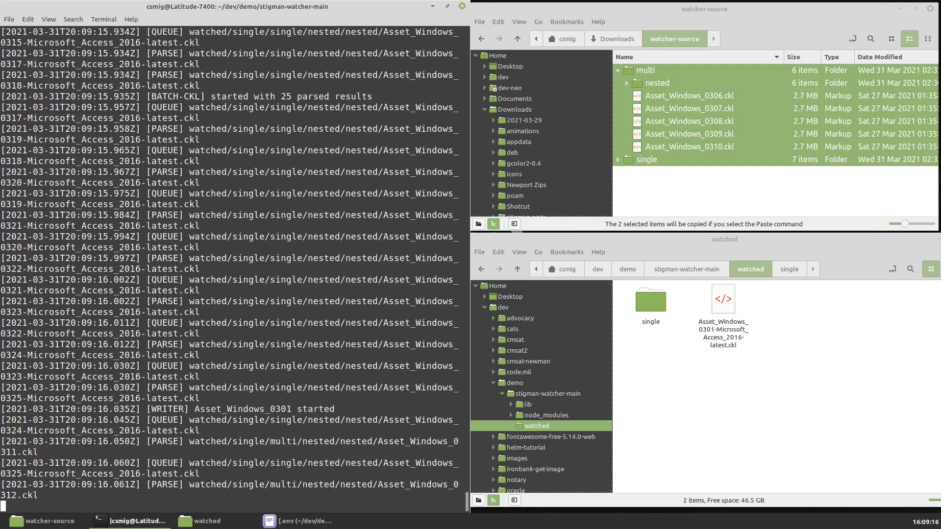